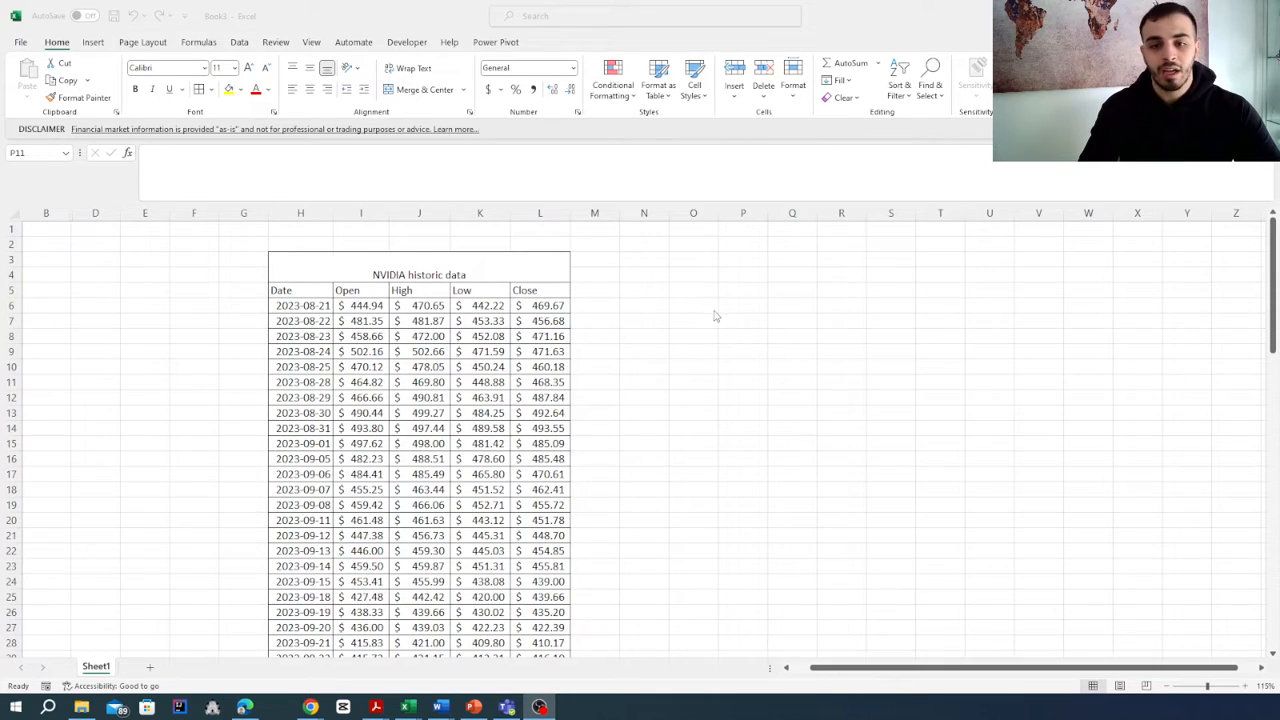
- Examine the NVIDIA historic data table: the STOCKHISTORY formula in H5, the Date, Open, High, Low and Close headers, and the rows below
{"action": "left_click", "coordinate": [310, 288]}
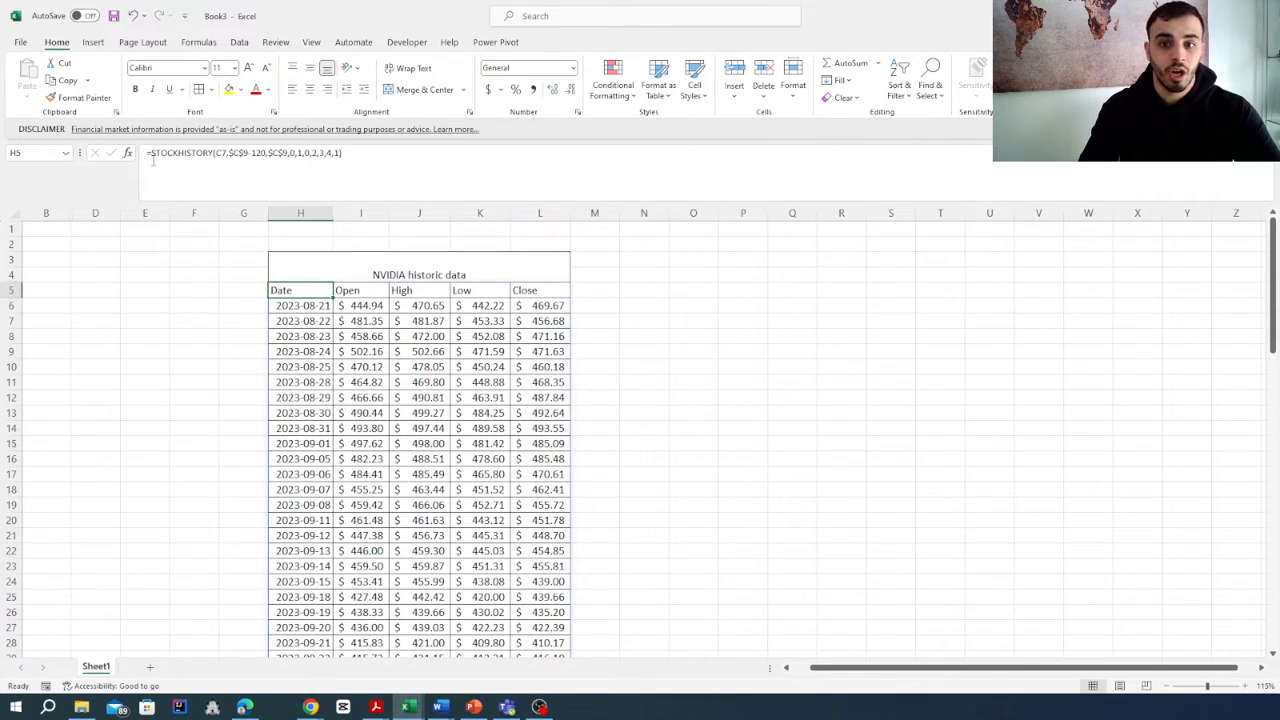
{"action": "left_click", "coordinate": [748, 414]}
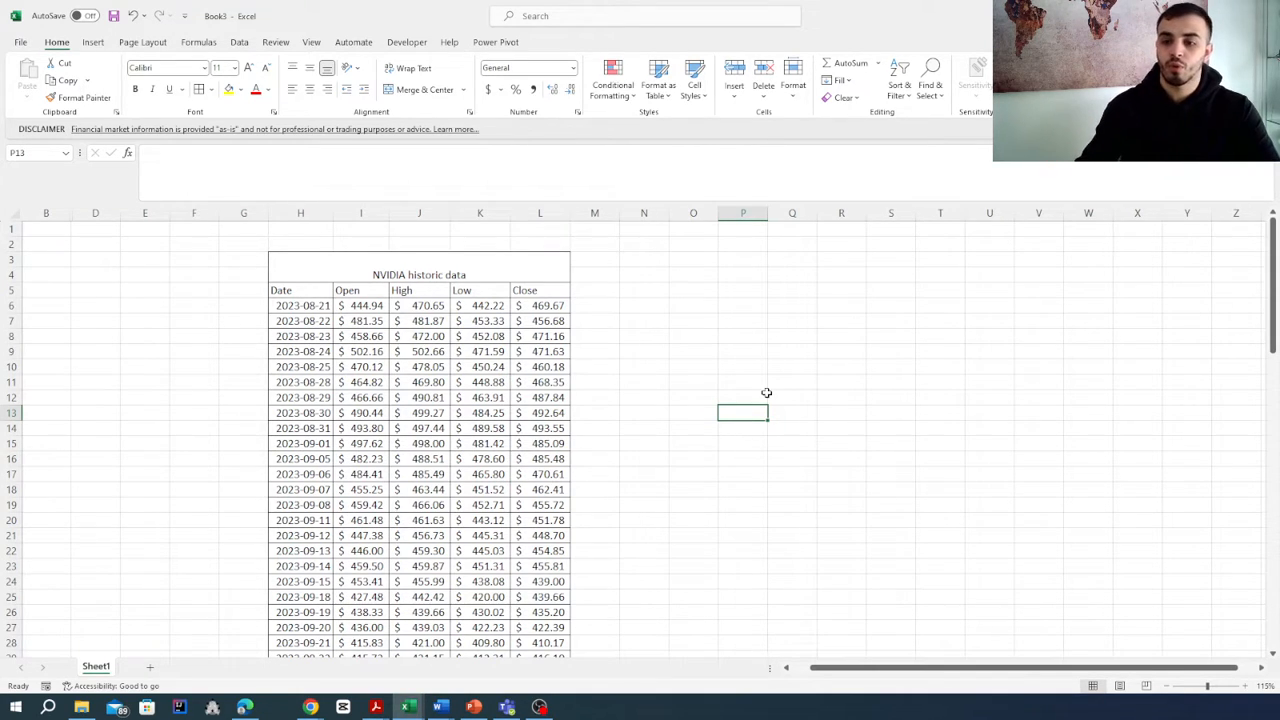
{"action": "scroll", "coordinate": [650, 405], "scroll_direction": "down", "scroll_amount": 4}
{"action": "scroll", "coordinate": [677, 403], "scroll_direction": "up", "scroll_amount": 4}
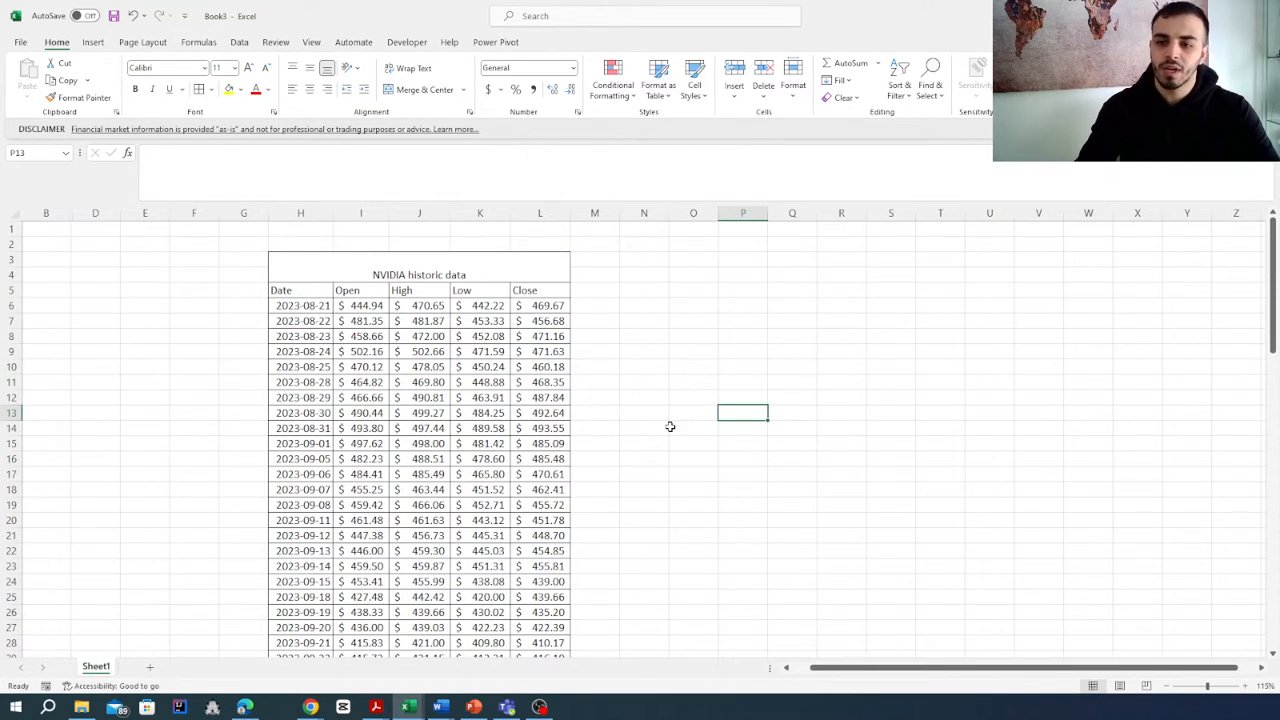
{"action": "left_click", "coordinate": [299, 290]}
{"action": "left_click", "coordinate": [348, 290]}
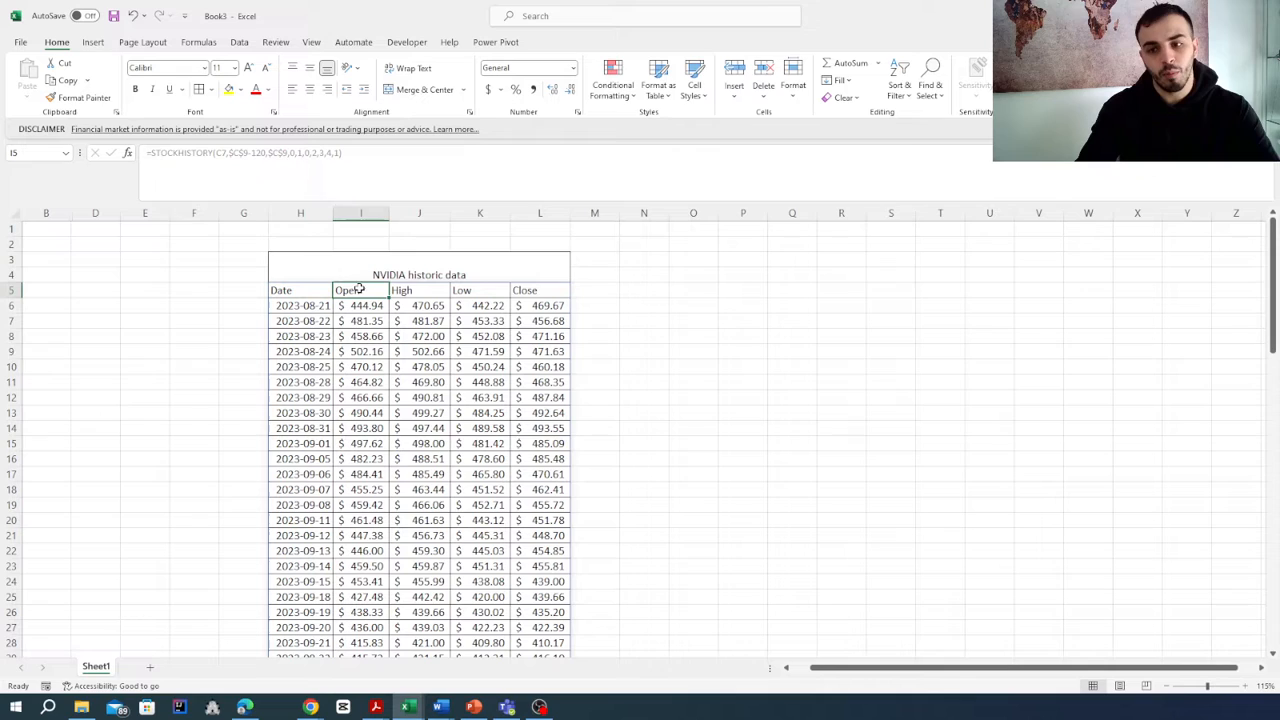
{"action": "left_click", "coordinate": [420, 291]}
{"action": "left_click", "coordinate": [487, 290]}
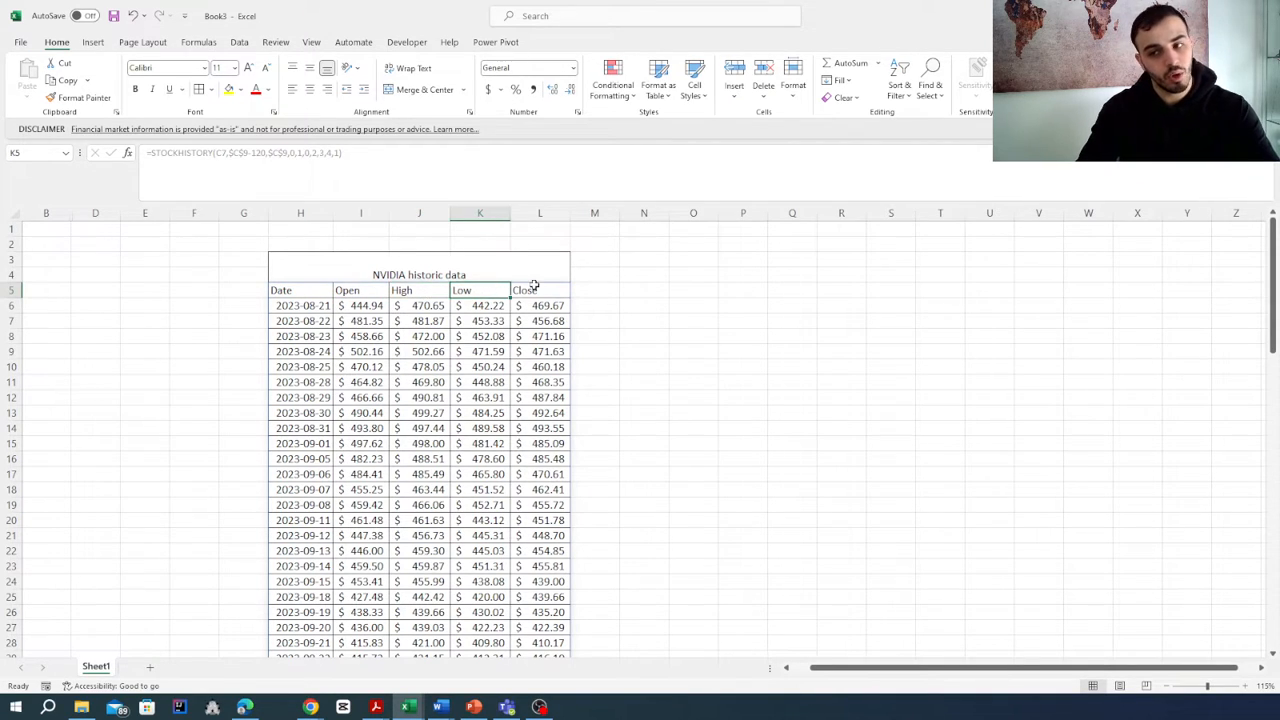
{"action": "left_click", "coordinate": [534, 288]}
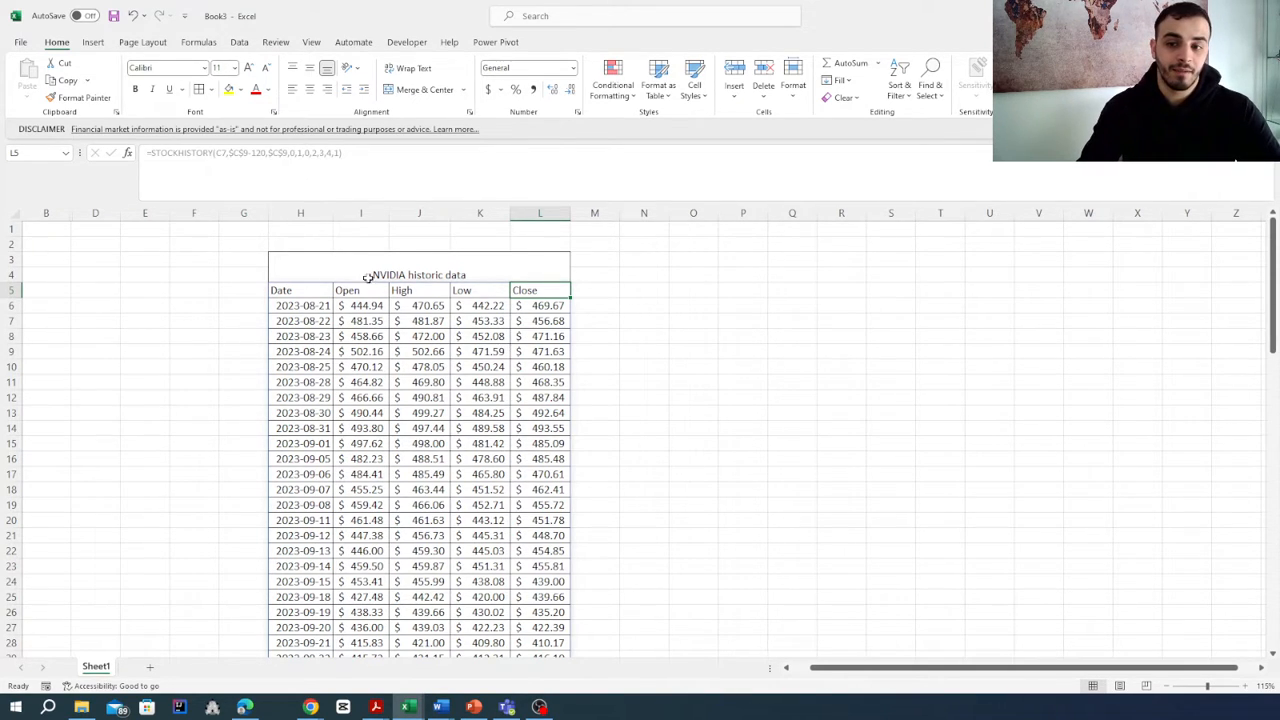
{"action": "scroll", "coordinate": [378, 282], "scroll_direction": "down", "scroll_amount": 3}
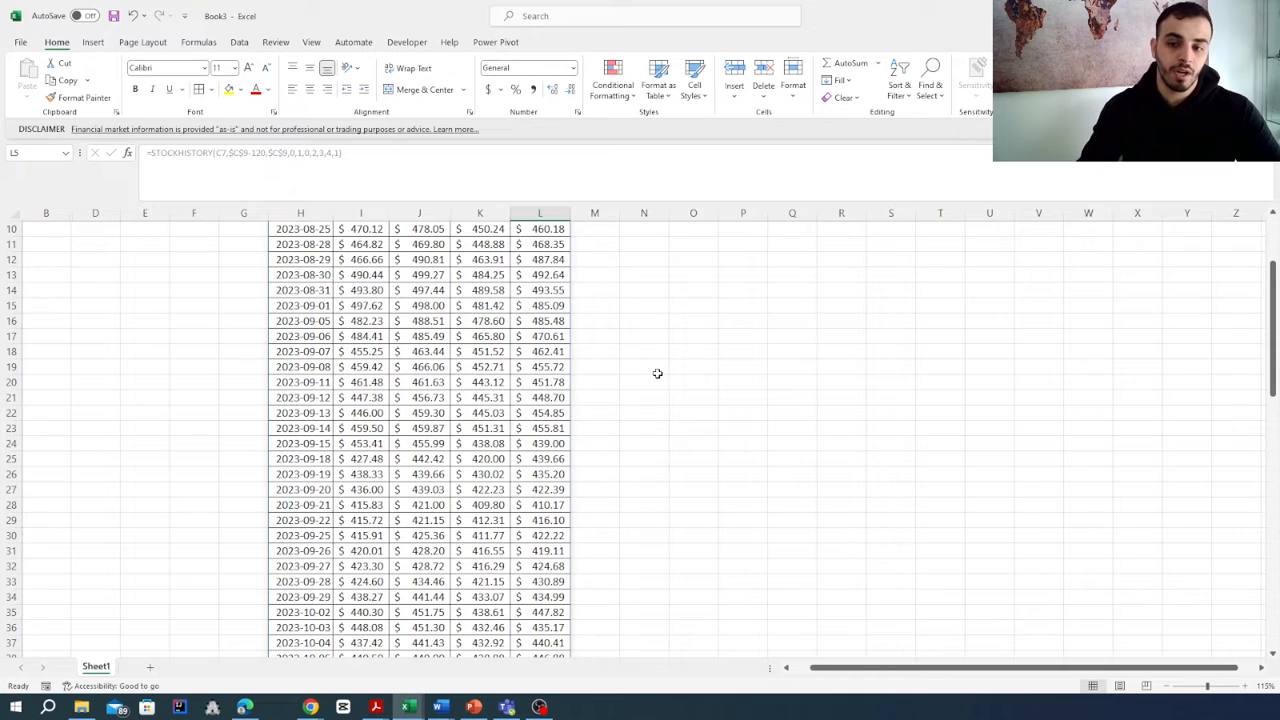
{"action": "scroll", "coordinate": [657, 373], "scroll_direction": "up", "scroll_amount": 3}
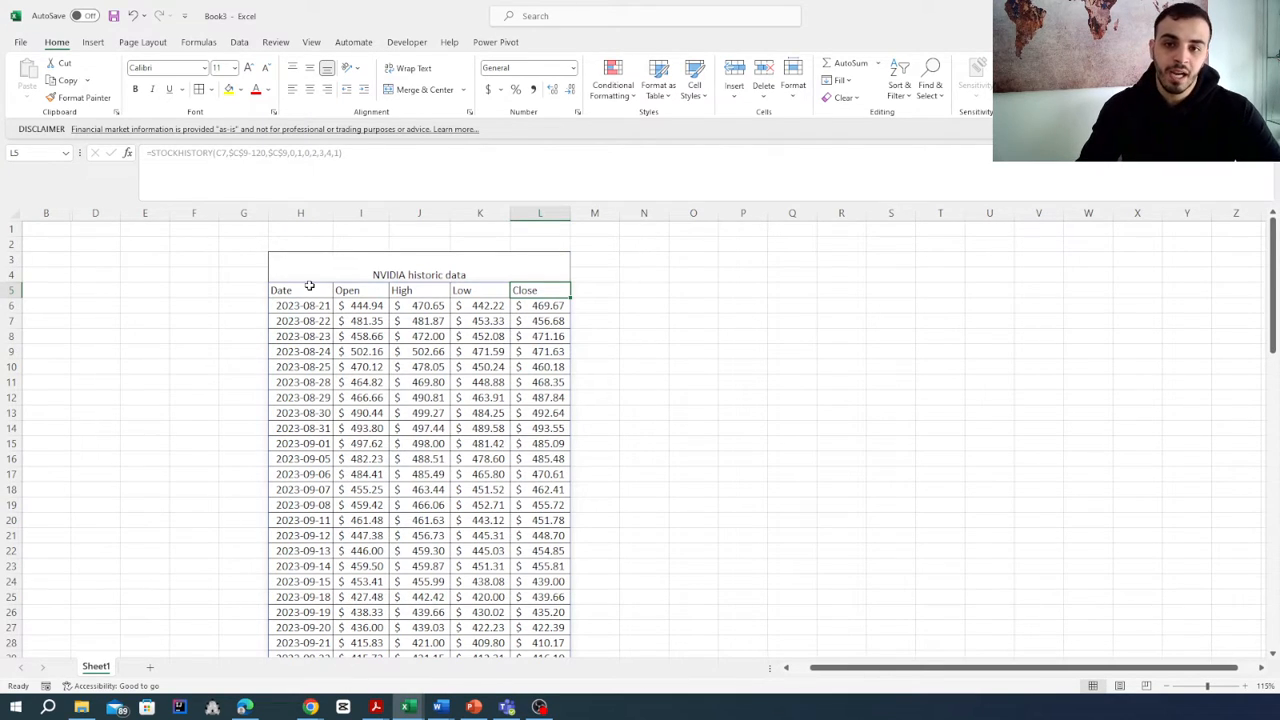
- Select the whole NVIDIA data table, headers included, from H5 down to the last row in column L
{"action": "left_click_drag", "start_coordinate": [307, 290], "coordinate": [541, 581]}
{"action": "key", "text": "ctrl+shift+Down"}
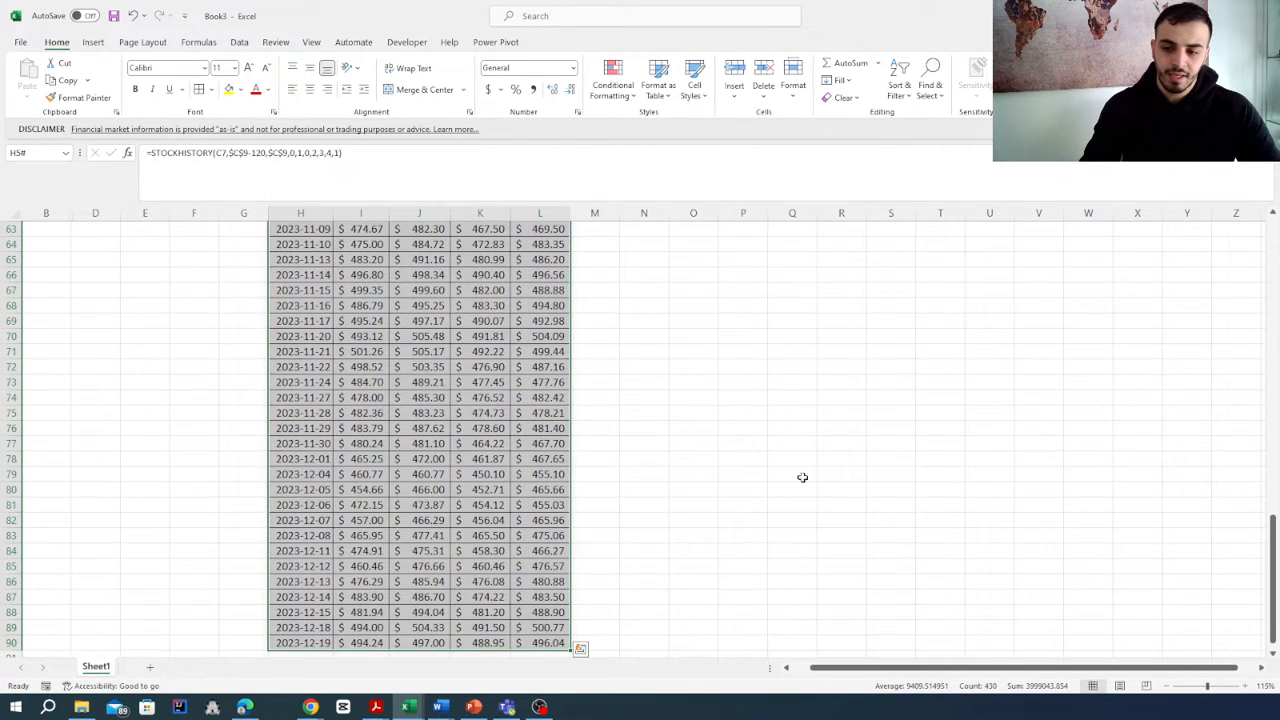
{"action": "scroll", "coordinate": [960, 529], "scroll_direction": "up", "scroll_amount": 20}
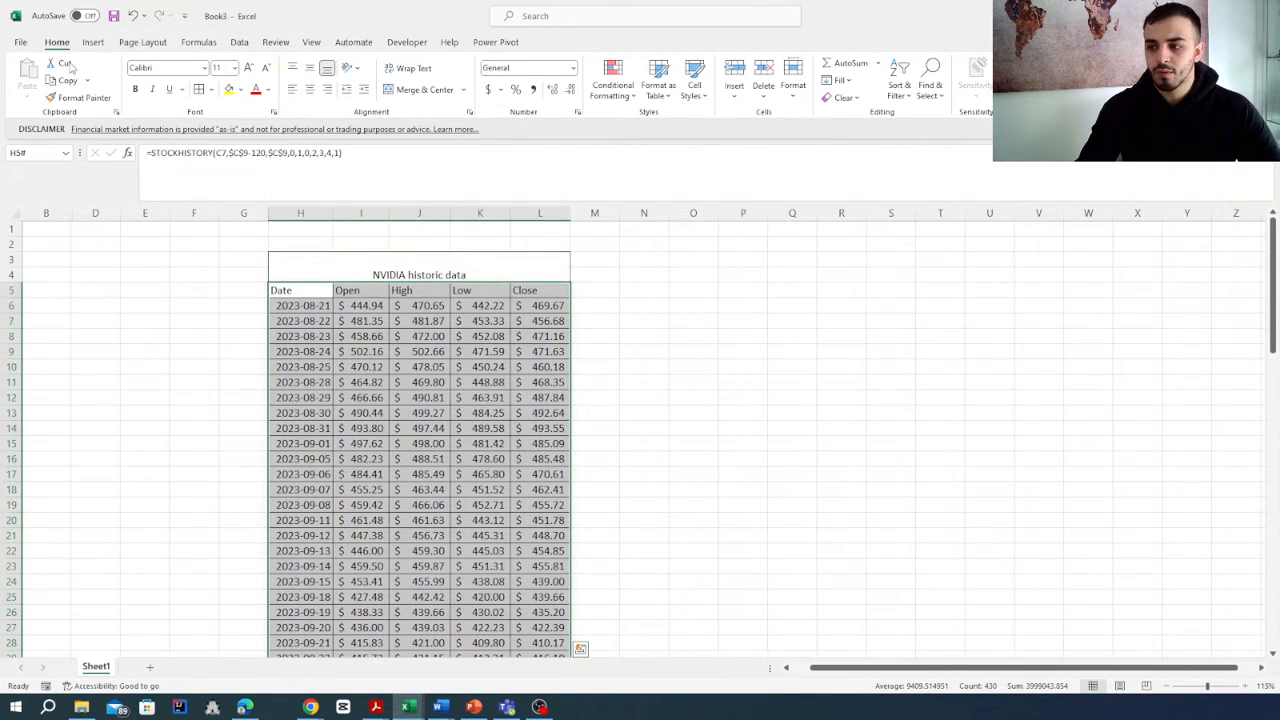
- Start inserting a chart from the selected data and choose the Open-High-Low-Close type among the stock charts
{"action": "left_click", "coordinate": [93, 42]}
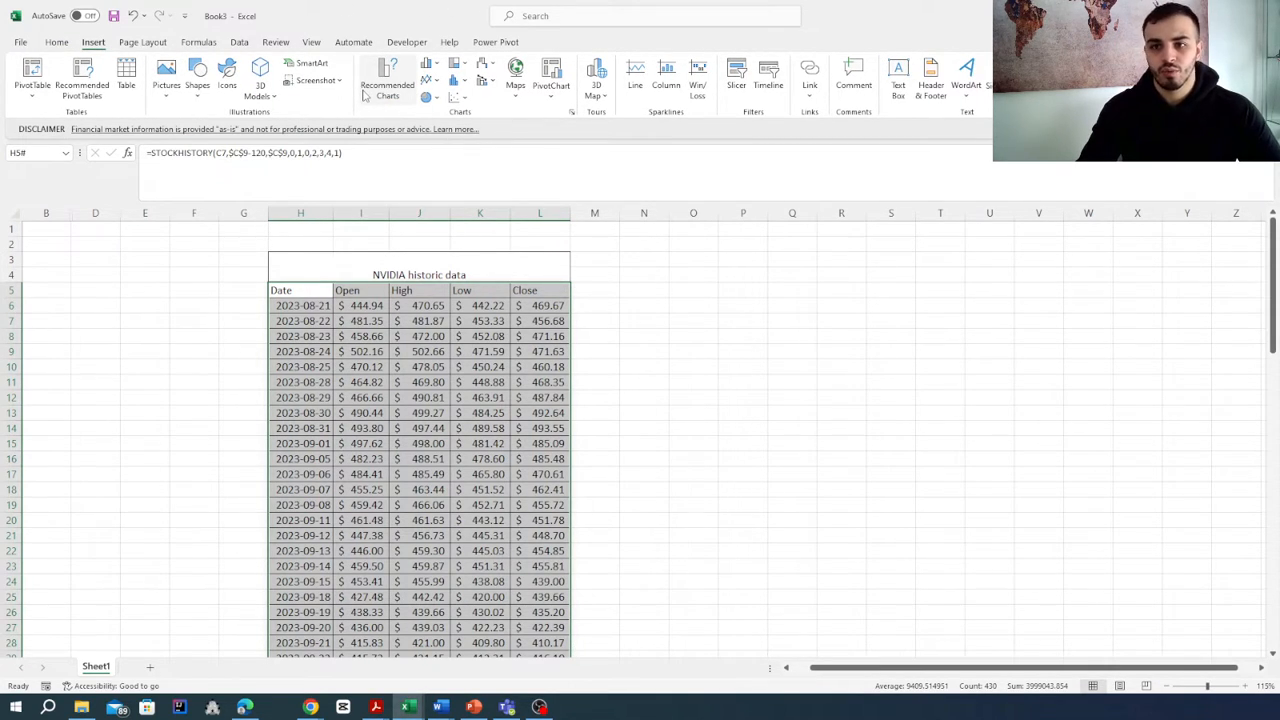
{"action": "left_click", "coordinate": [571, 112]}
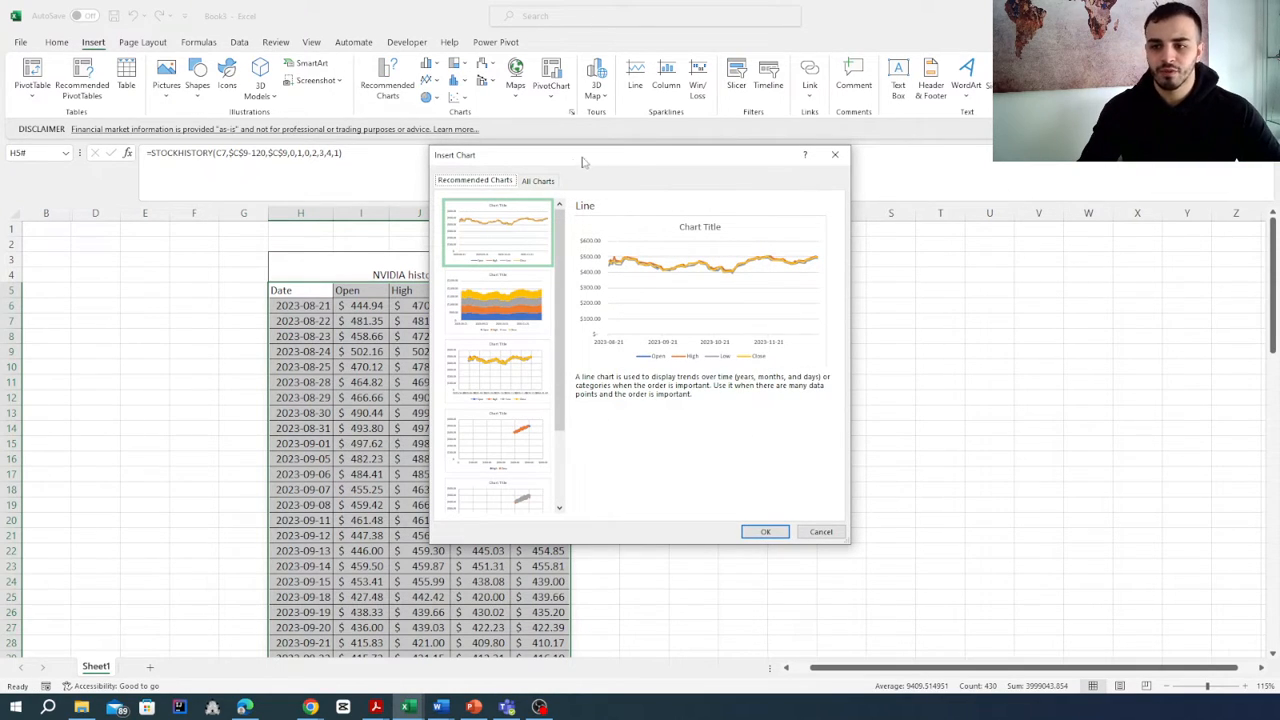
{"action": "left_click", "coordinate": [538, 181]}
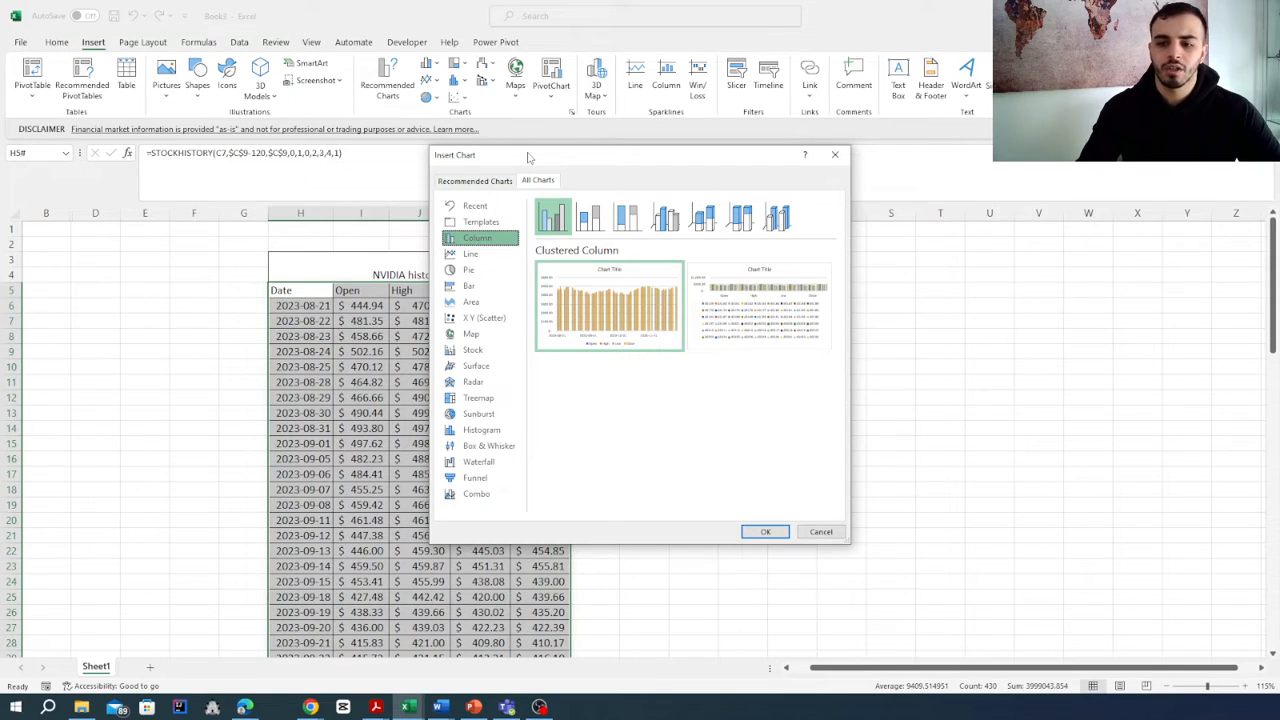
{"action": "left_click", "coordinate": [449, 352]}
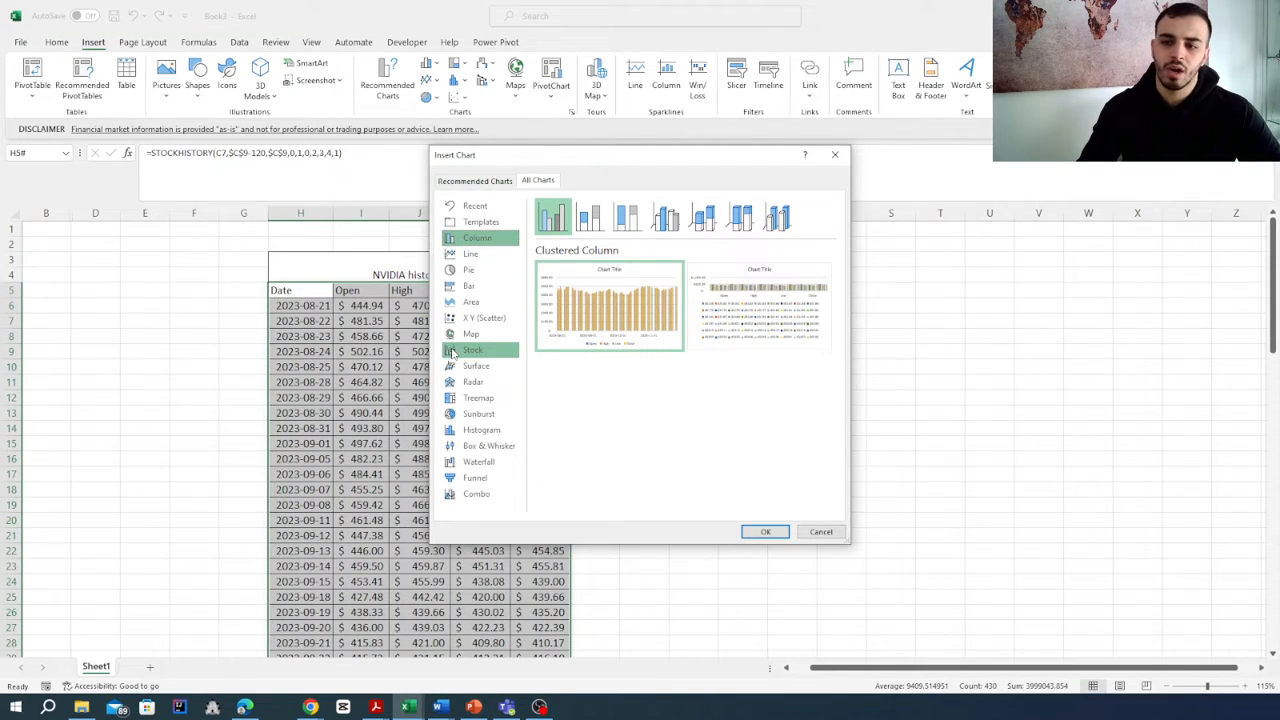
{"action": "left_click", "coordinate": [451, 352]}
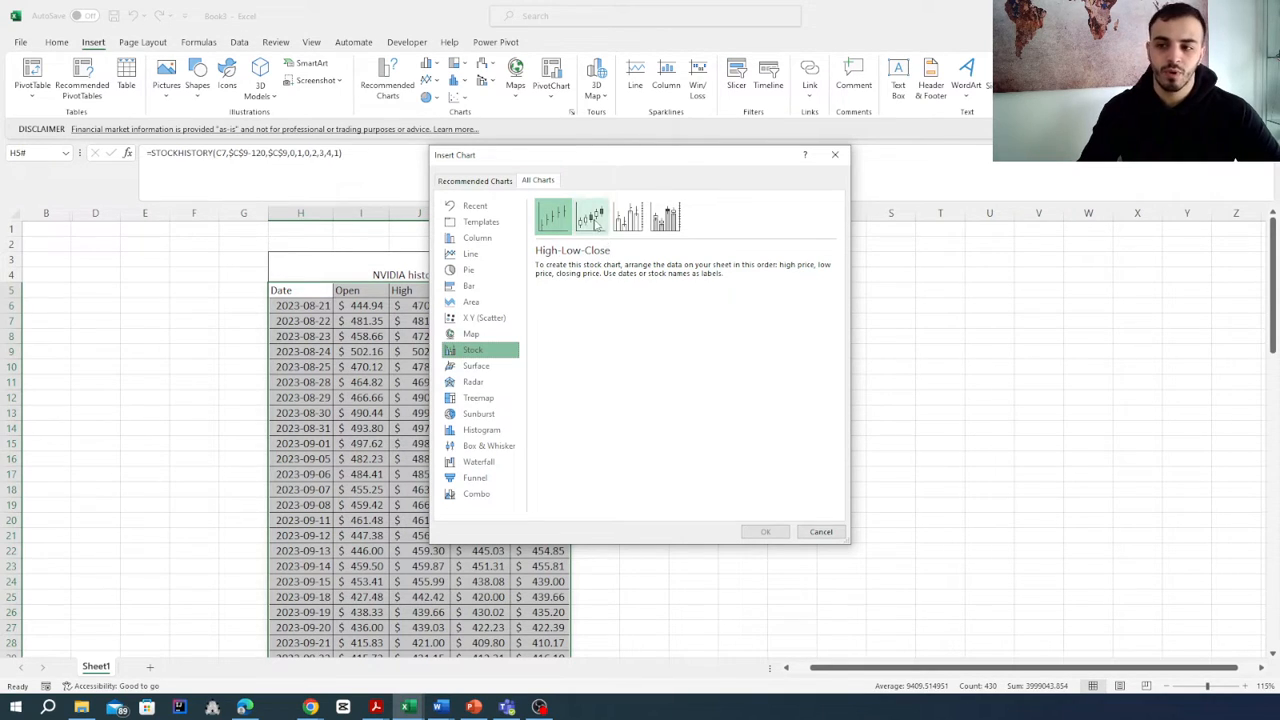
{"action": "left_click", "coordinate": [591, 216]}
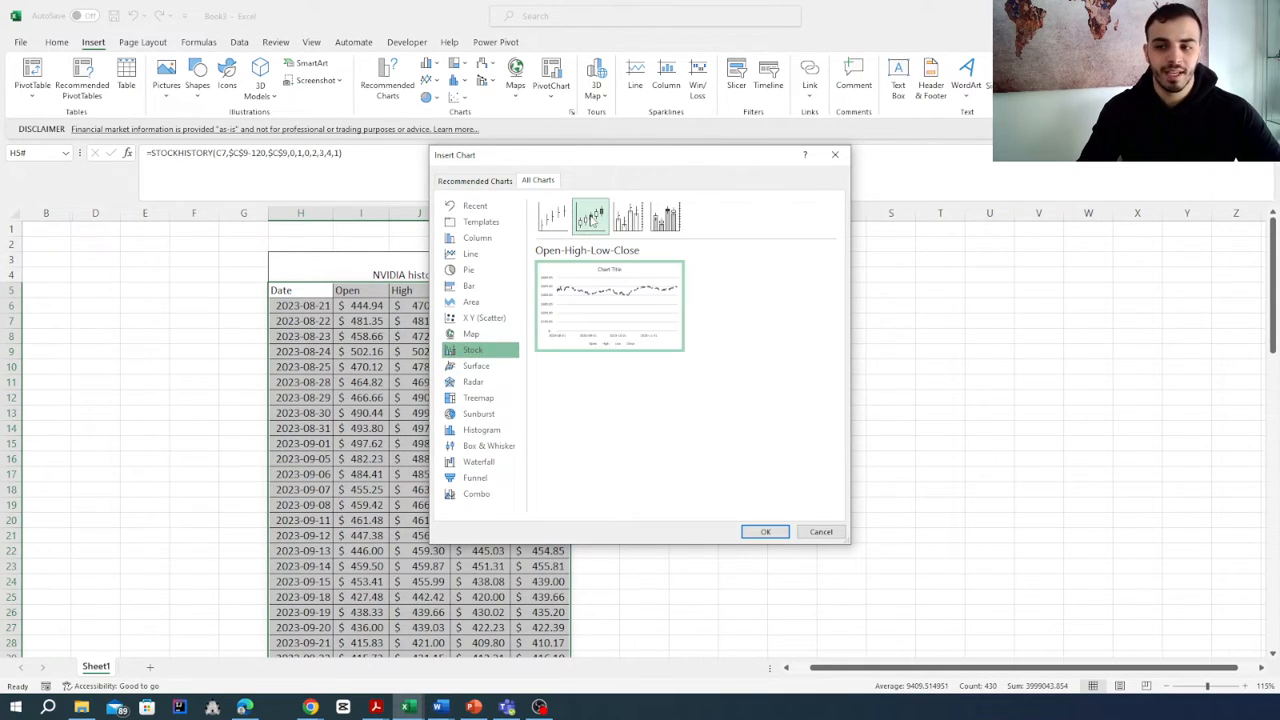
- Preview the Volume-High-Low-Close and Volume-Open-High-Low-Close stock chart variants
{"action": "mouse_move", "coordinate": [589, 327]}
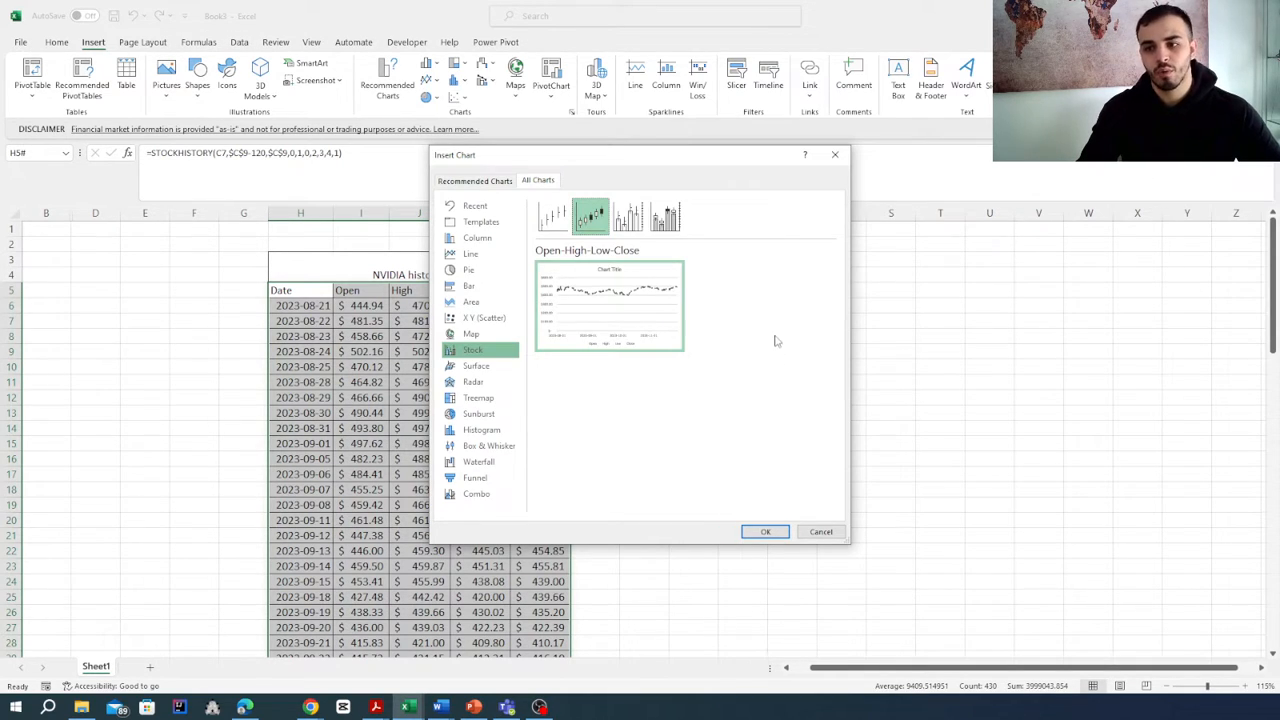
{"action": "left_click", "coordinate": [627, 225]}
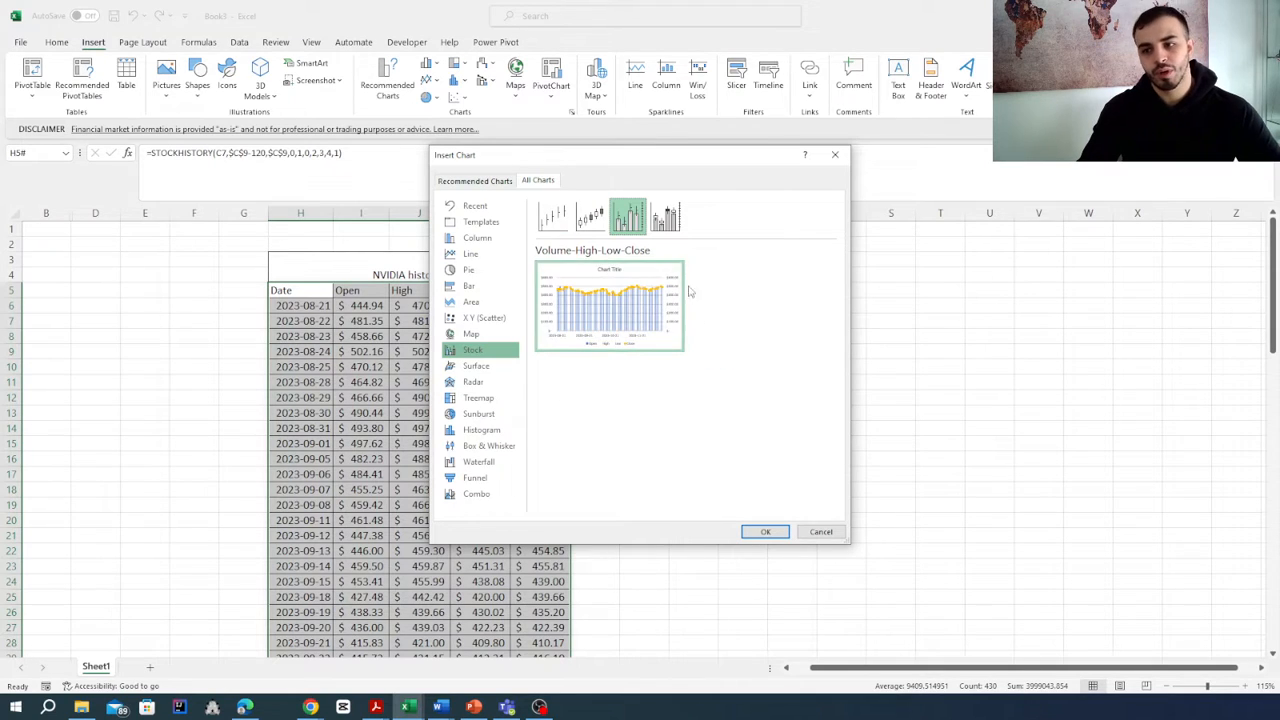
{"action": "mouse_move", "coordinate": [620, 327]}
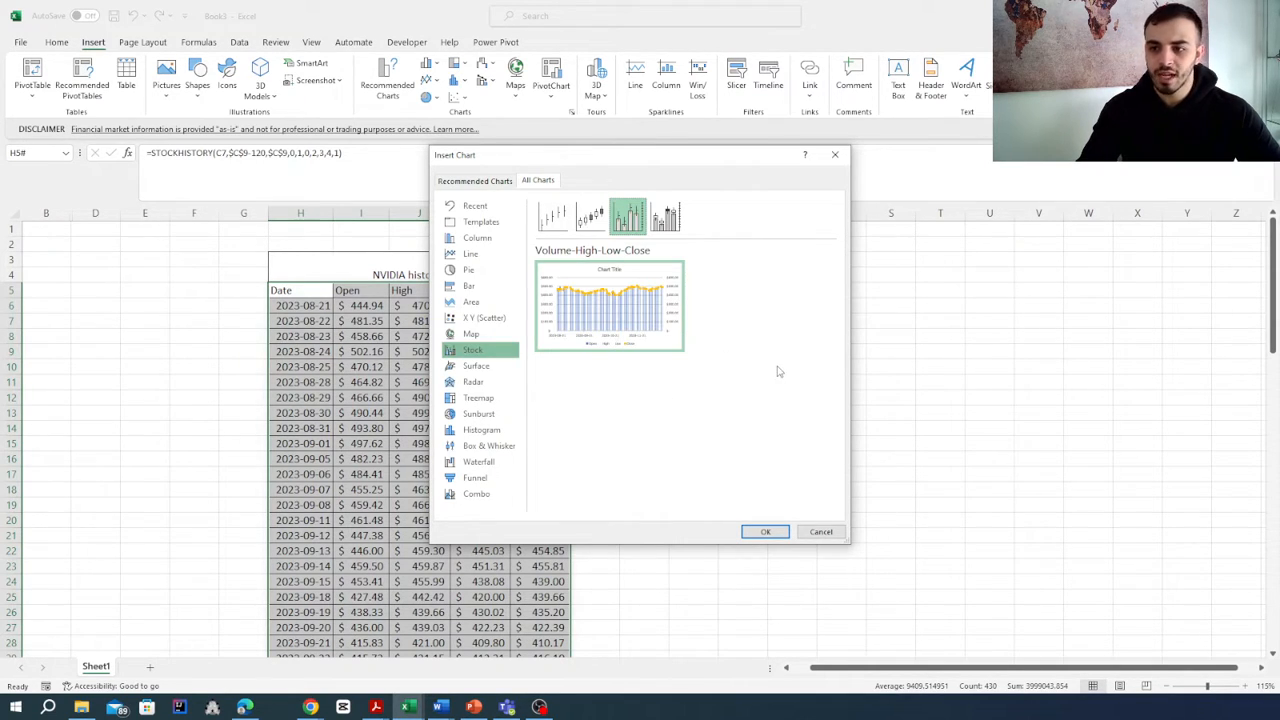
{"action": "left_click", "coordinate": [665, 217]}
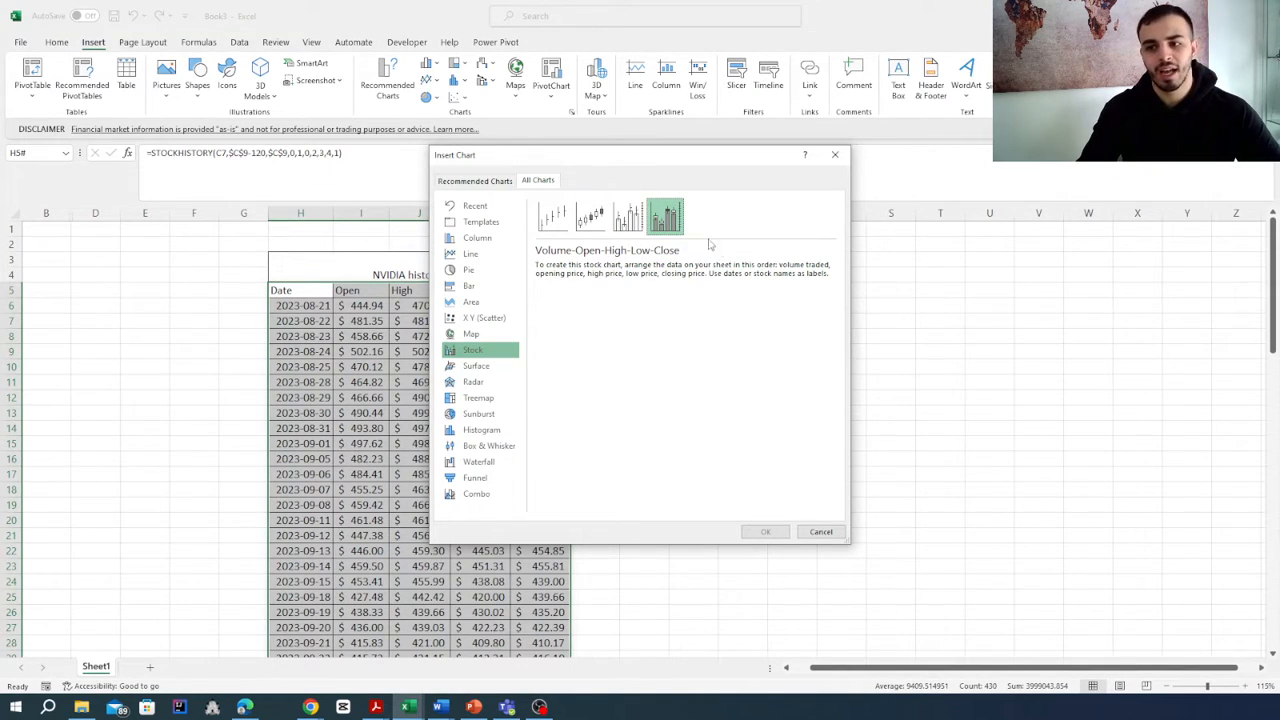
- Choose the Open-High-Low-Close stock chart again and insert it into the sheet
{"action": "left_click", "coordinate": [590, 217]}
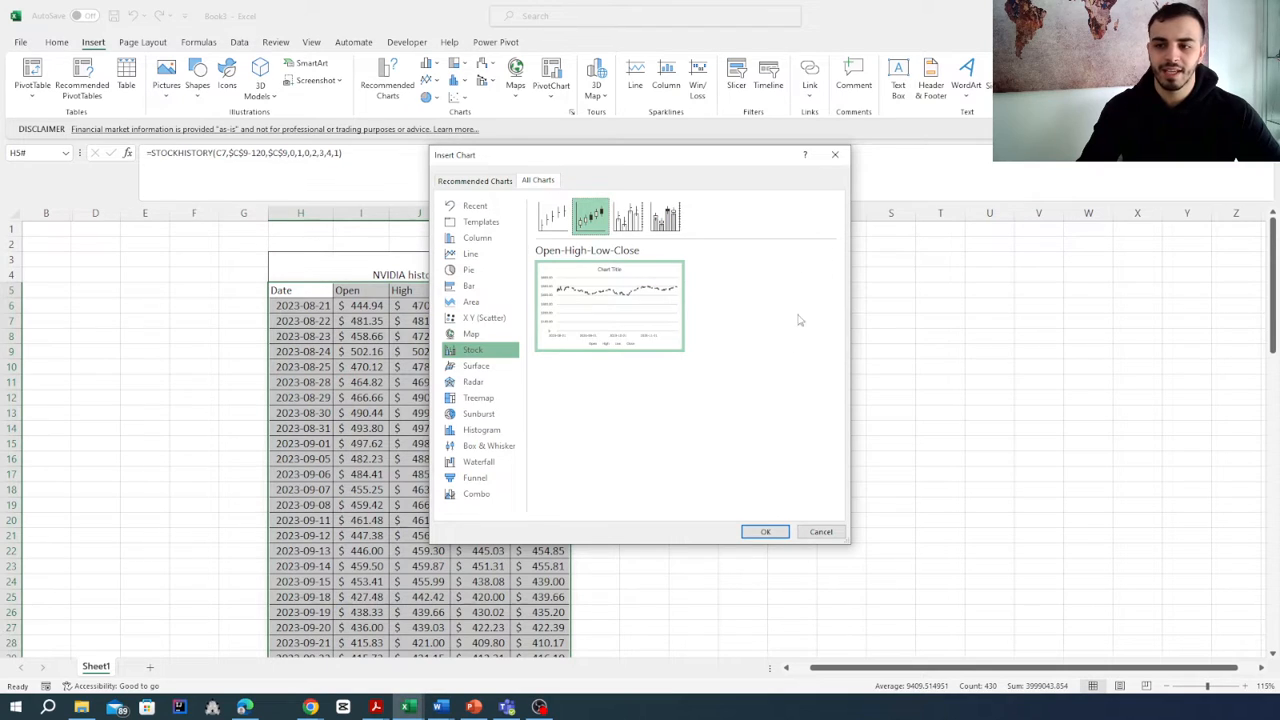
{"action": "mouse_move", "coordinate": [607, 311]}
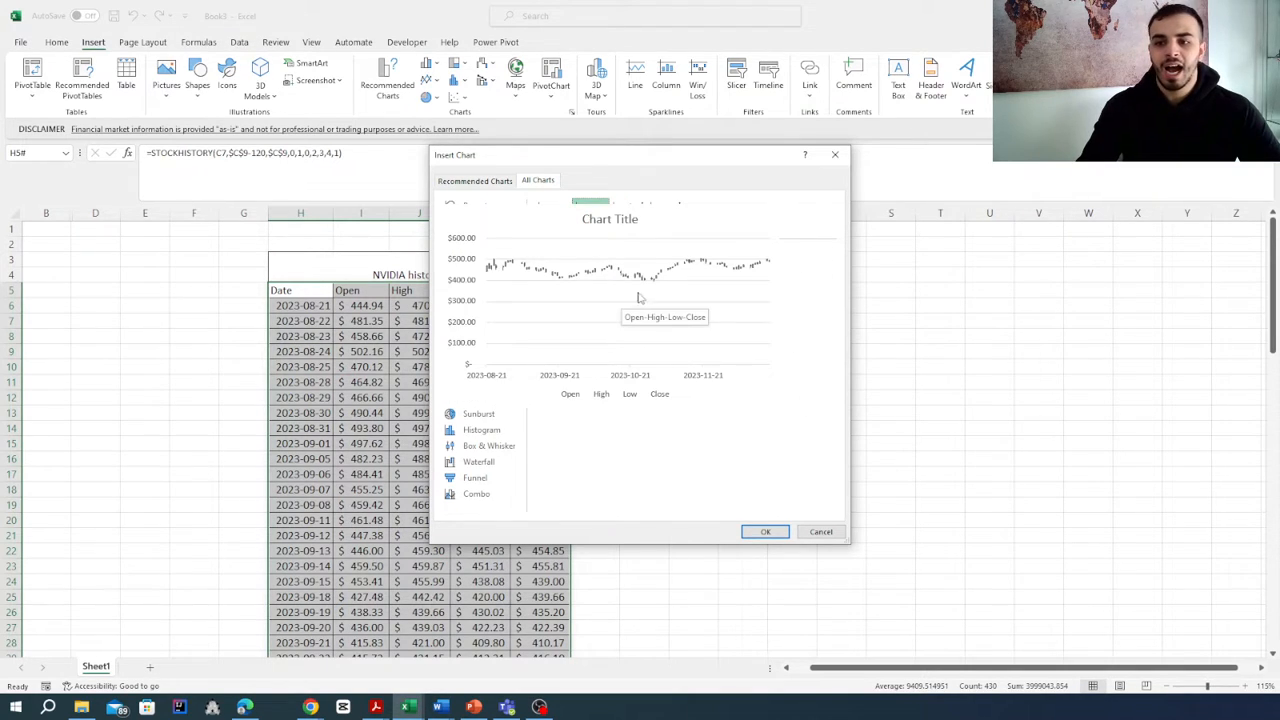
{"action": "left_click", "coordinate": [764, 532]}
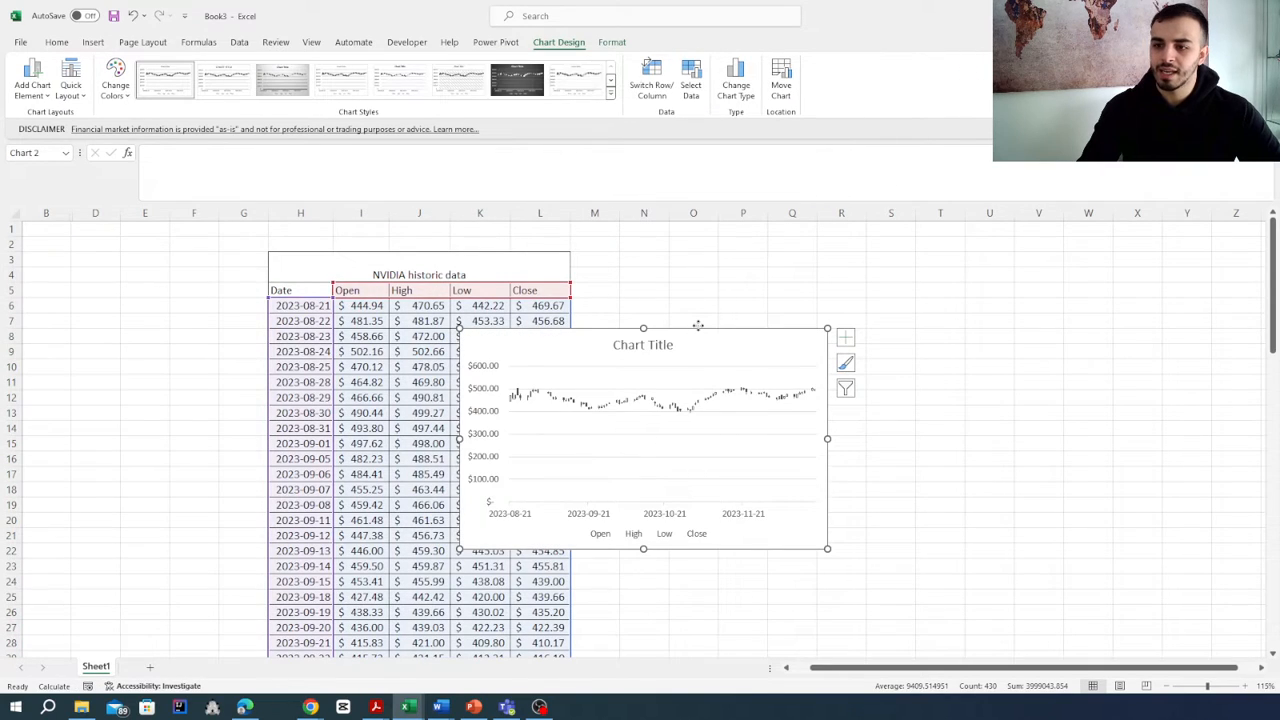
- Move the stock chart beside the data table and enlarge it to span about columns M to Y and rows 4 to 27
{"action": "left_click_drag", "start_coordinate": [692, 338], "coordinate": [825, 284]}
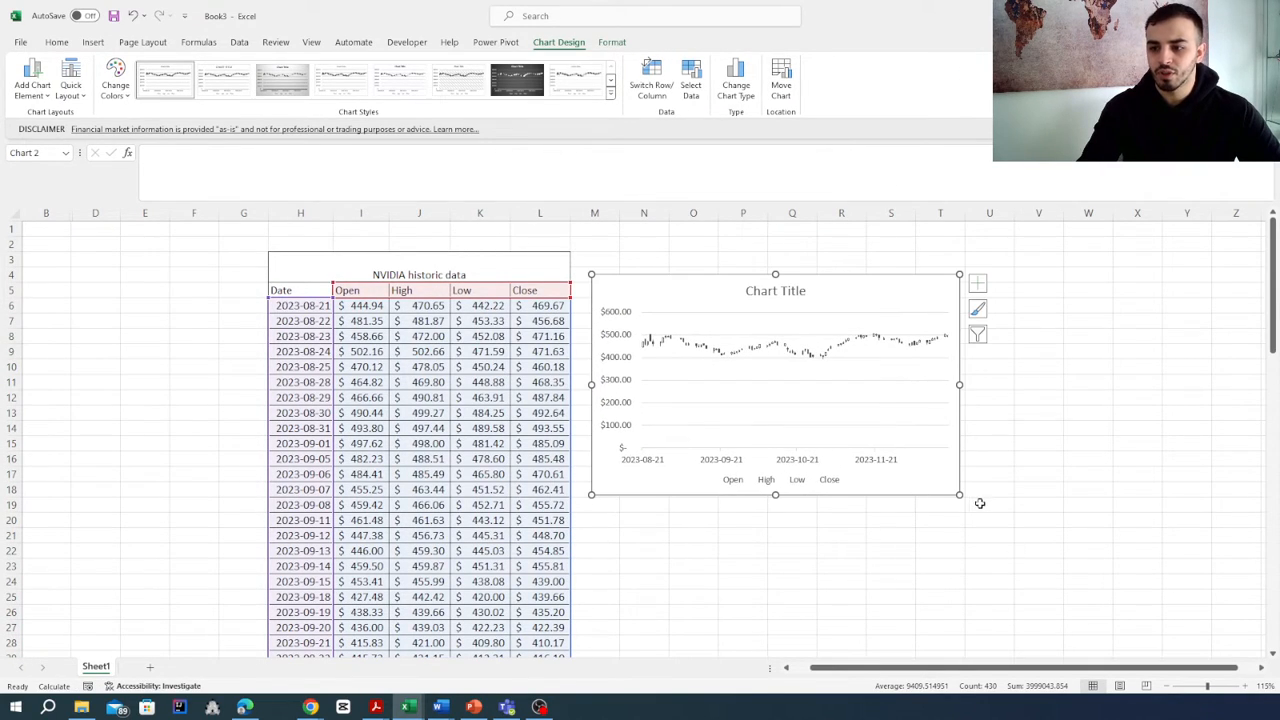
{"action": "left_click_drag", "start_coordinate": [961, 495], "coordinate": [1199, 632]}
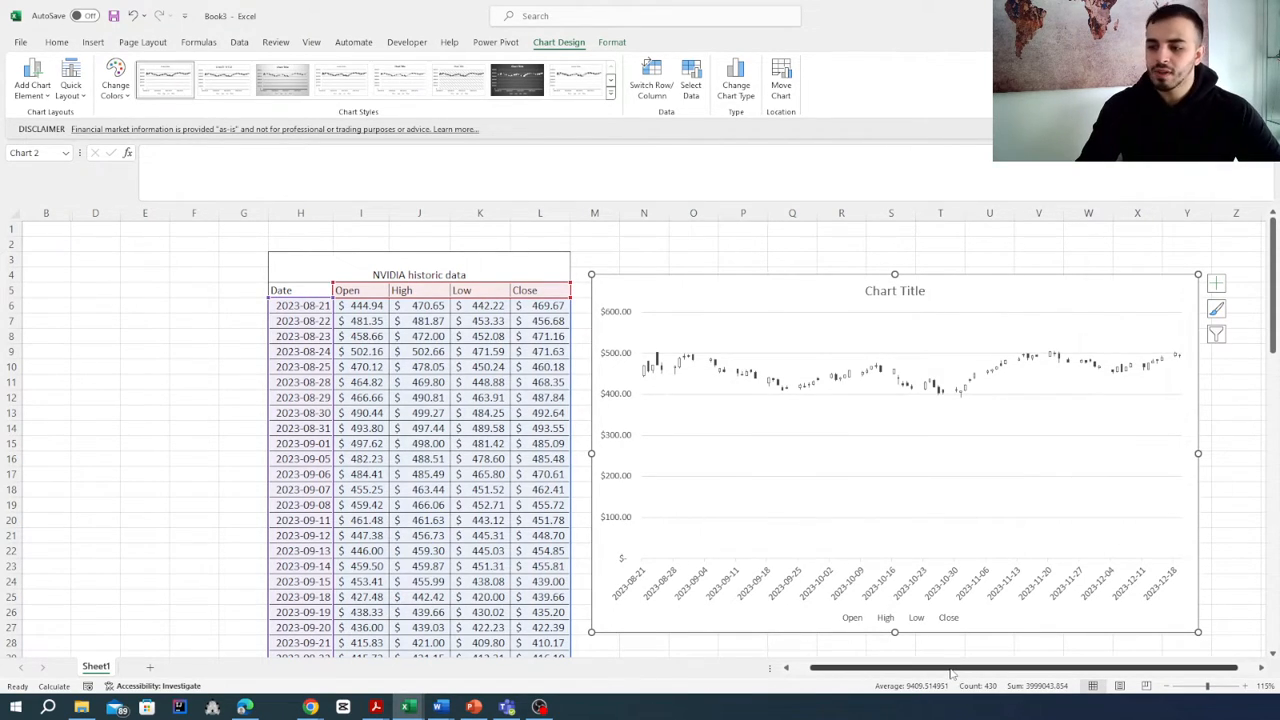
- Try the dark chart style, then apply the light gray gradient style to the stock chart
{"action": "left_click_drag", "start_coordinate": [958, 668], "coordinate": [997, 663]}
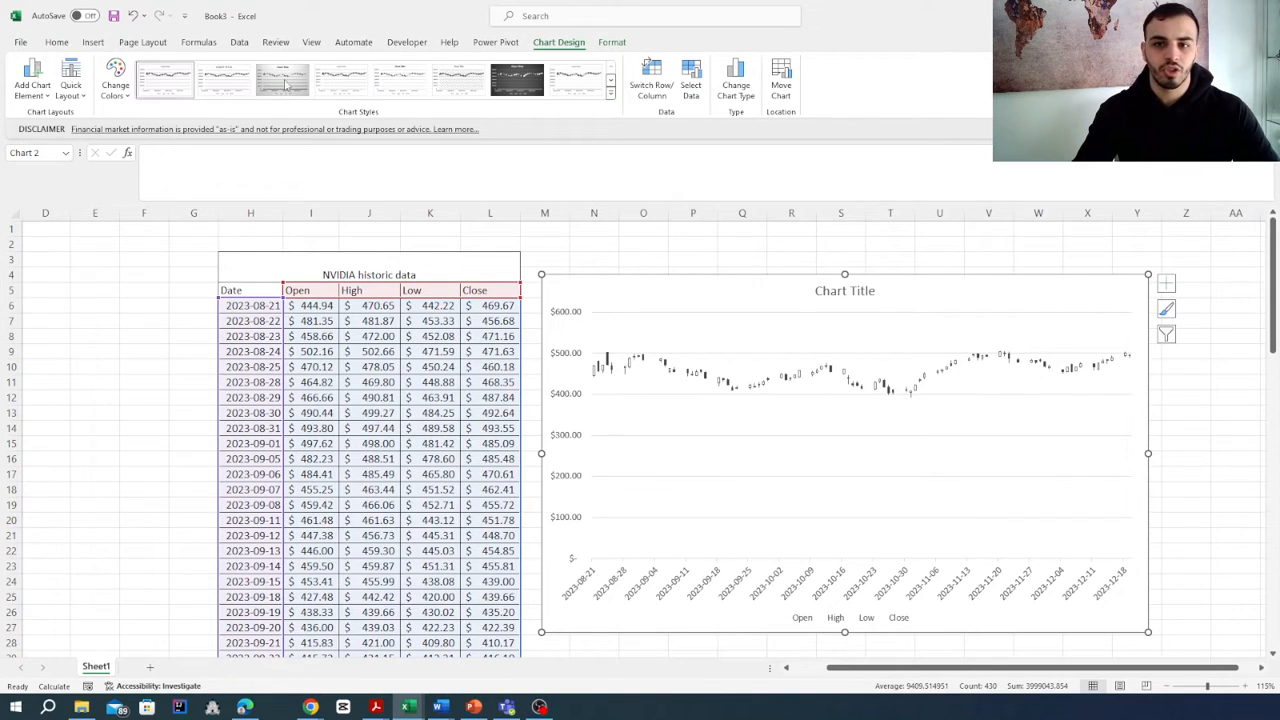
{"action": "left_click", "coordinate": [511, 92]}
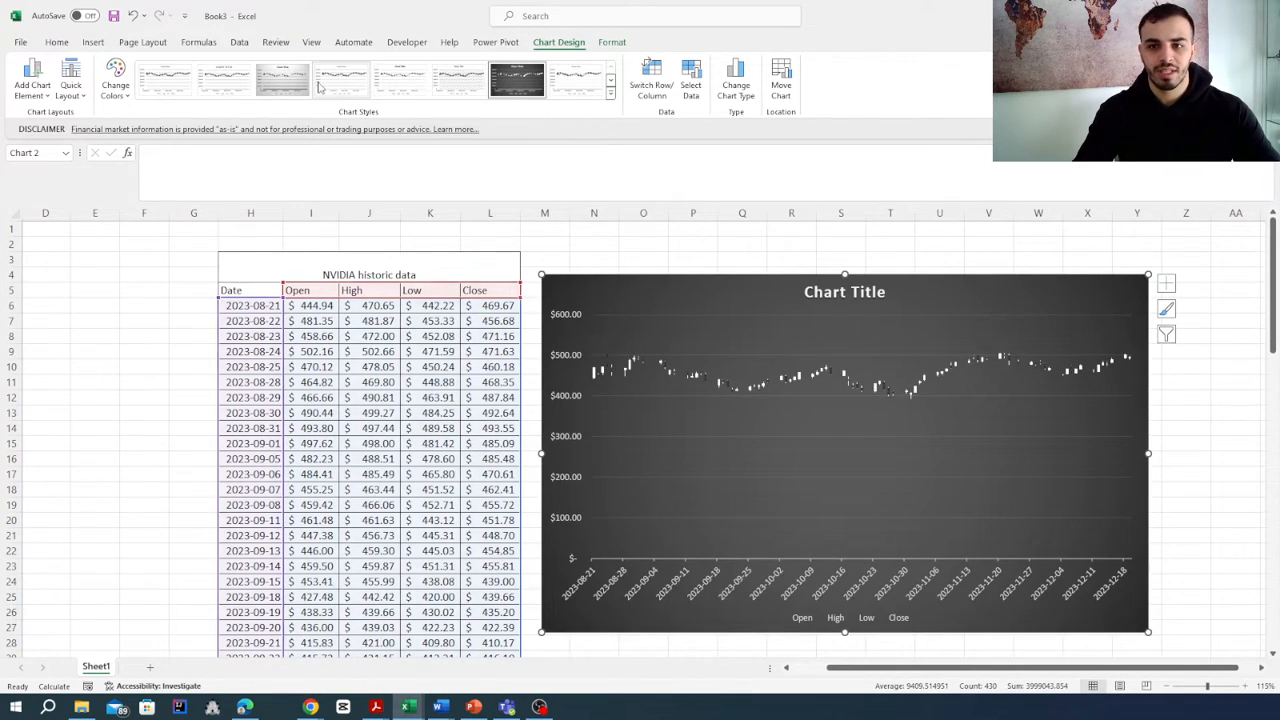
{"action": "left_click", "coordinate": [300, 86]}
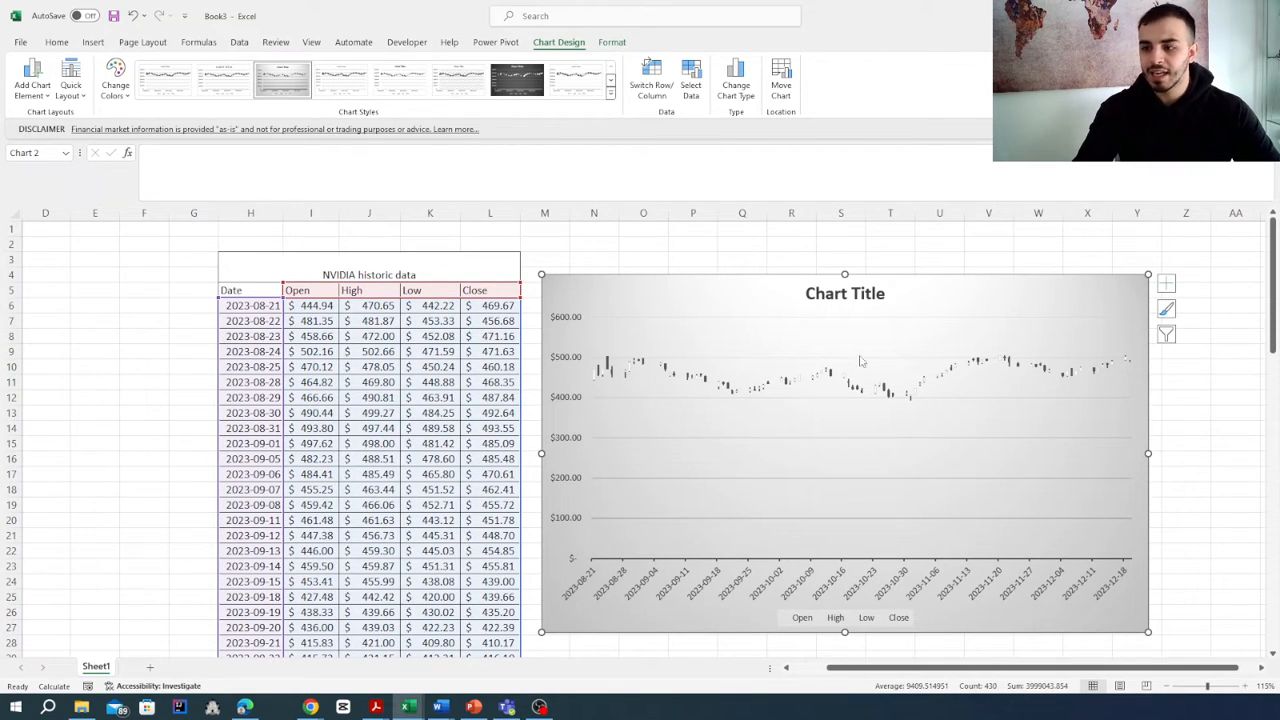
- Replace the stock chart's title with "NVIDIA Historic data" and close the title formatting options
{"action": "left_click", "coordinate": [847, 297]}
{"action": "double_click", "coordinate": [849, 296]}
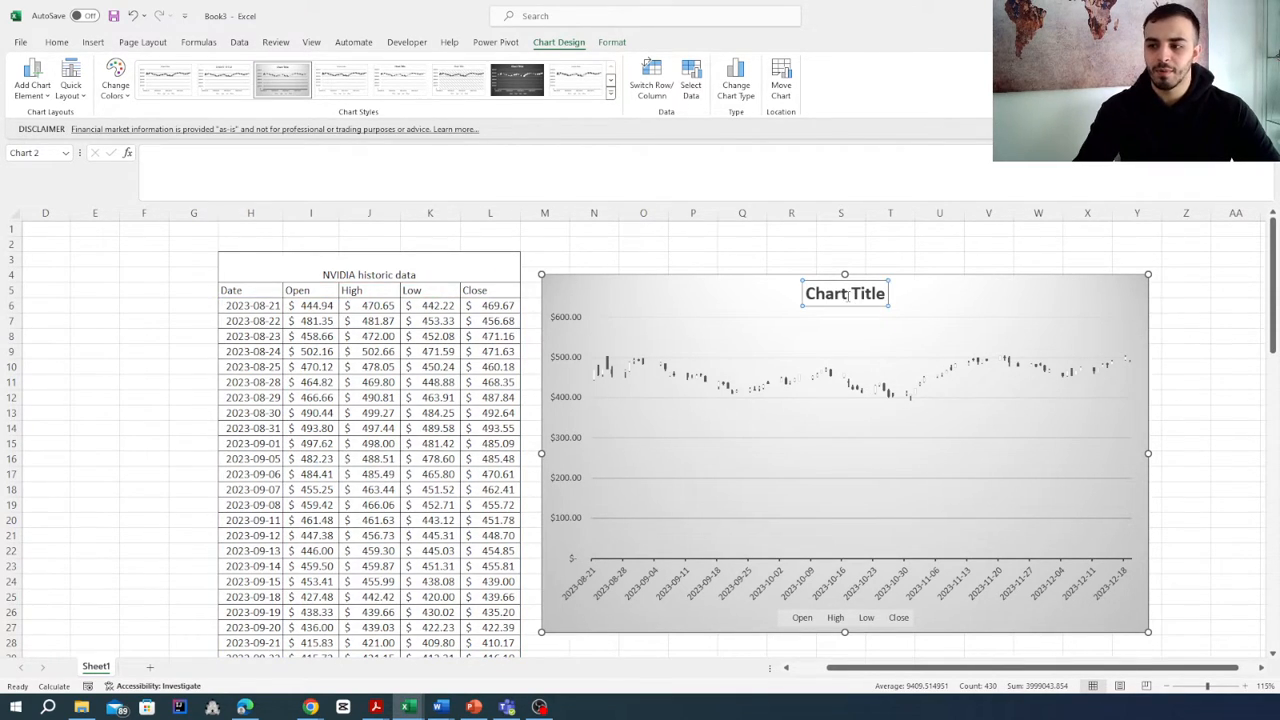
{"action": "left_click_drag", "start_coordinate": [807, 295], "coordinate": [887, 298]}
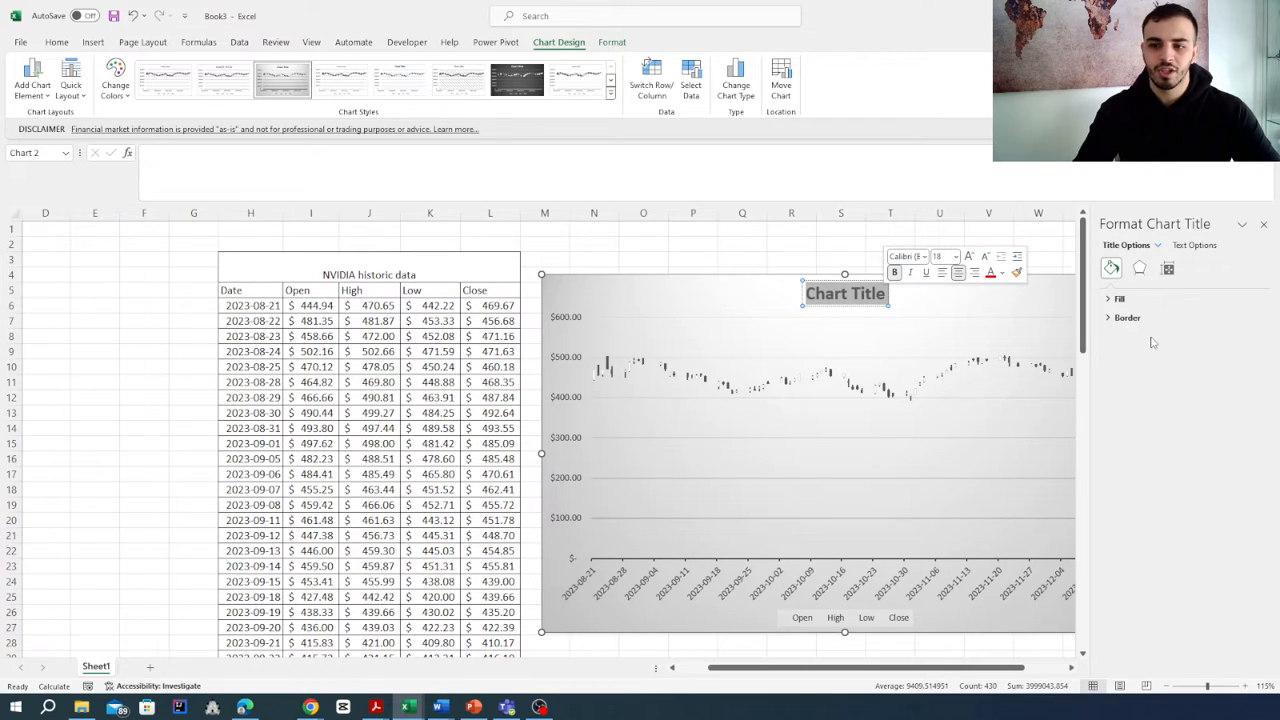
{"action": "type", "text": "N"}
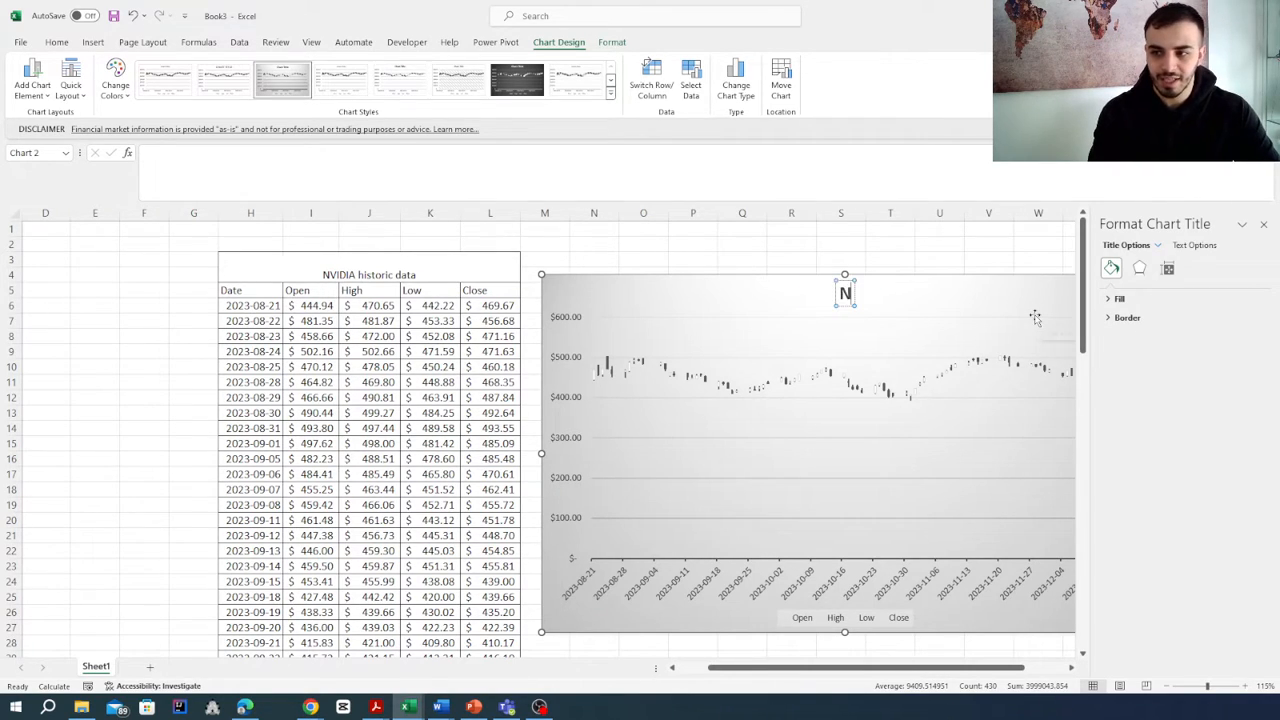
{"action": "type", "text": "VI"}
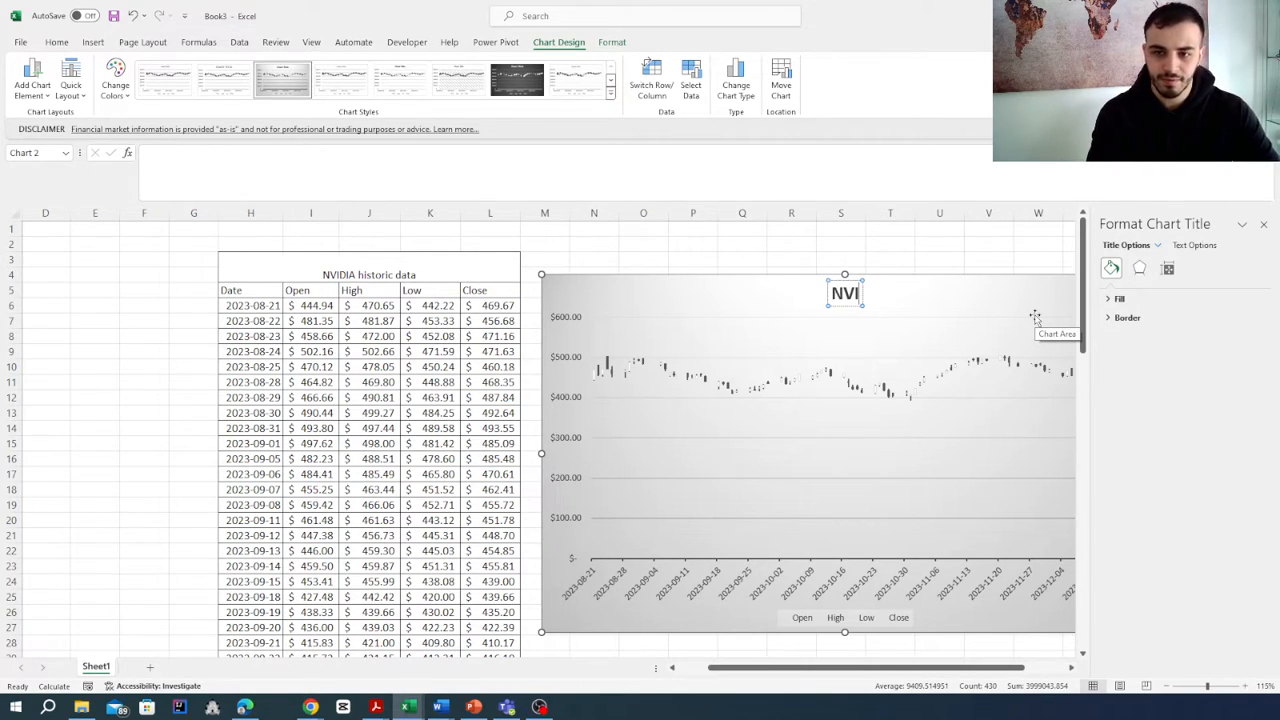
{"action": "type", "text": "DIA"}
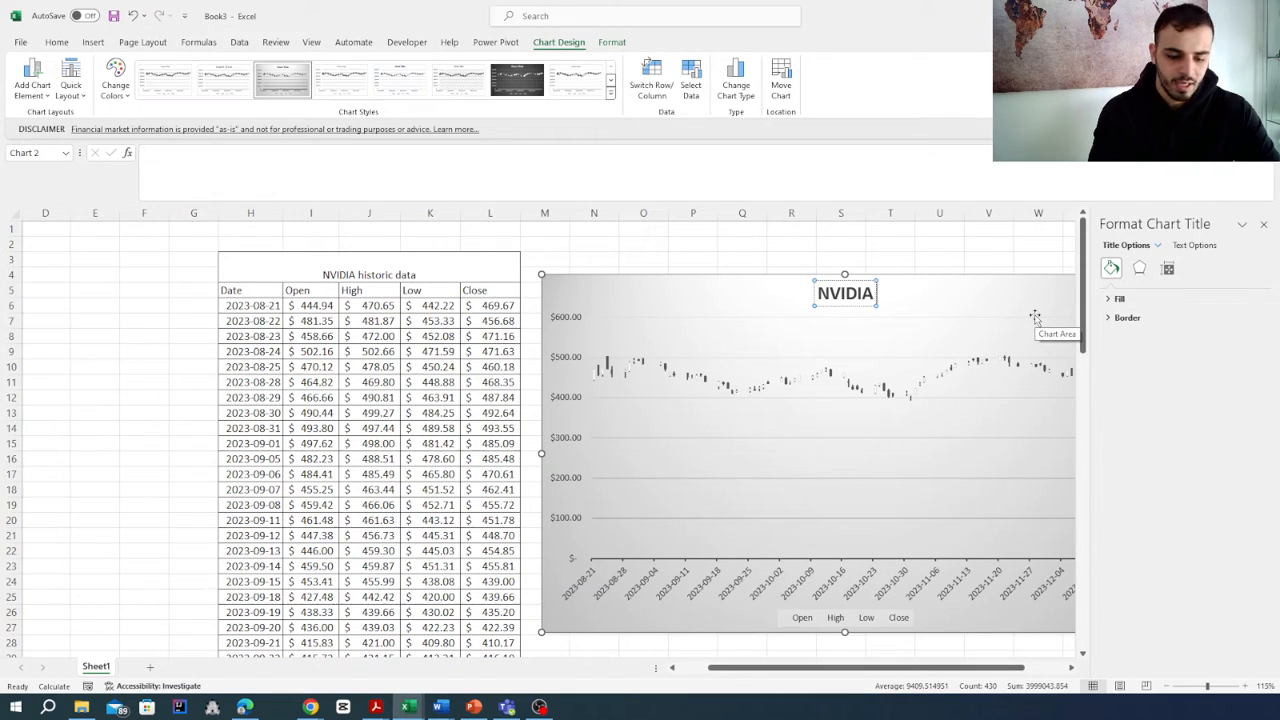
{"action": "type", "text": " Histo"}
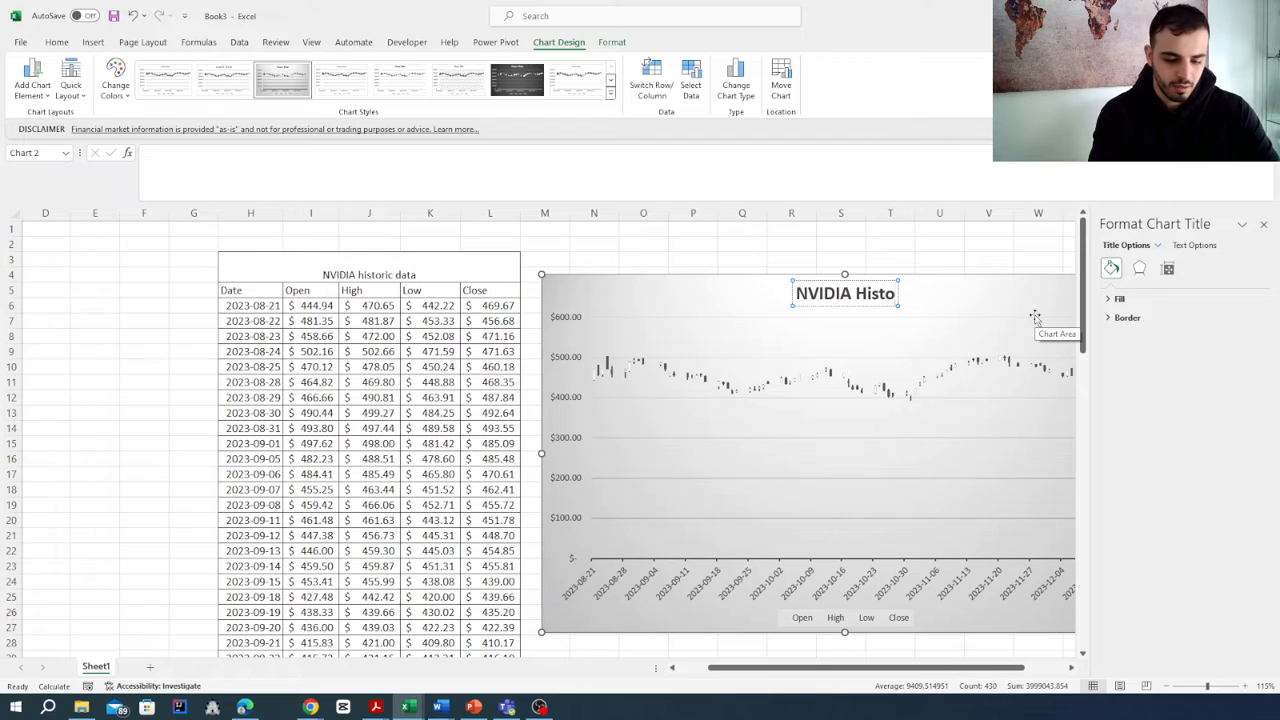
{"action": "type", "text": "ric"}
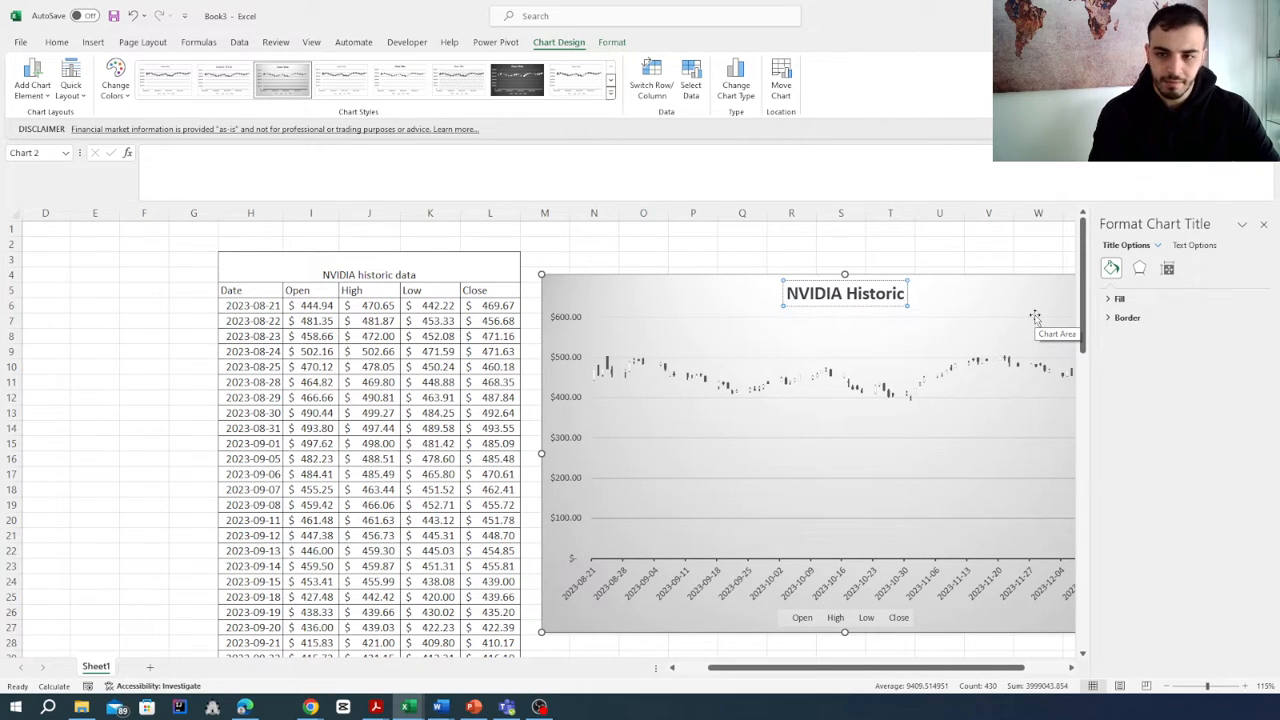
{"action": "type", "text": " fat"}
{"action": "key", "text": "BackSpace"}
{"action": "key", "text": "BackSpace"}
{"action": "key", "text": "BackSpace"}
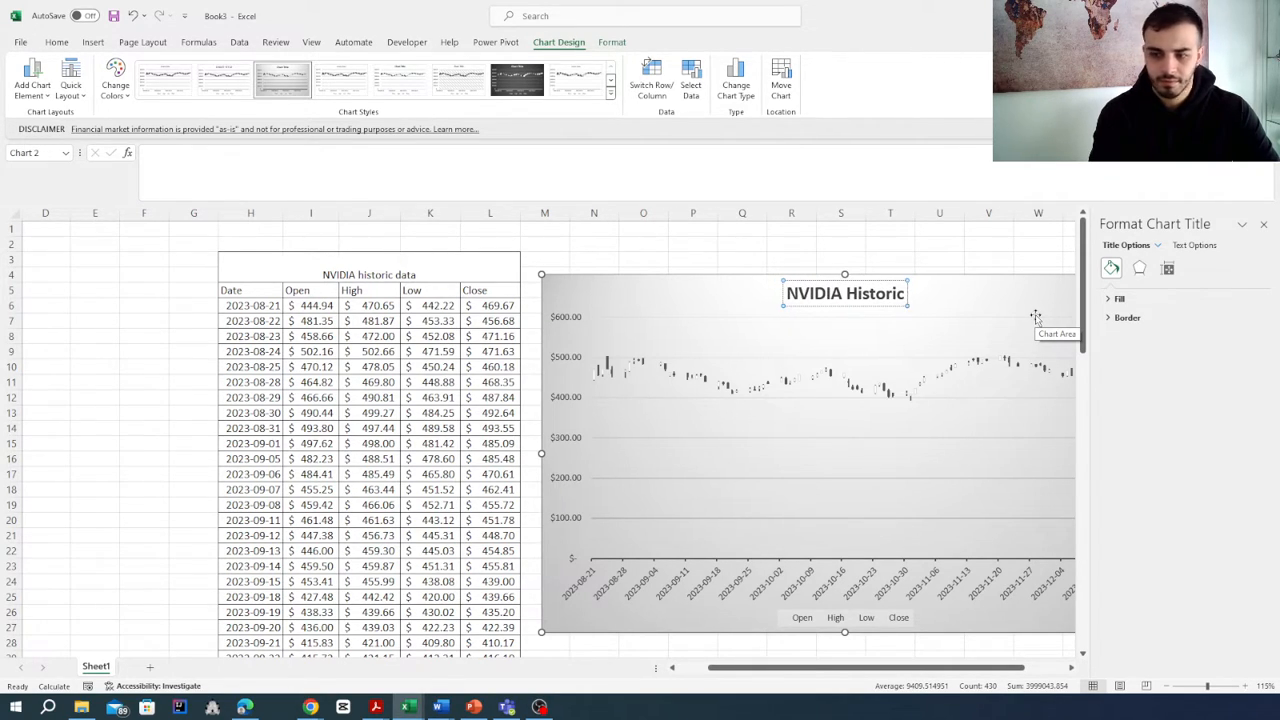
{"action": "type", "text": "data"}
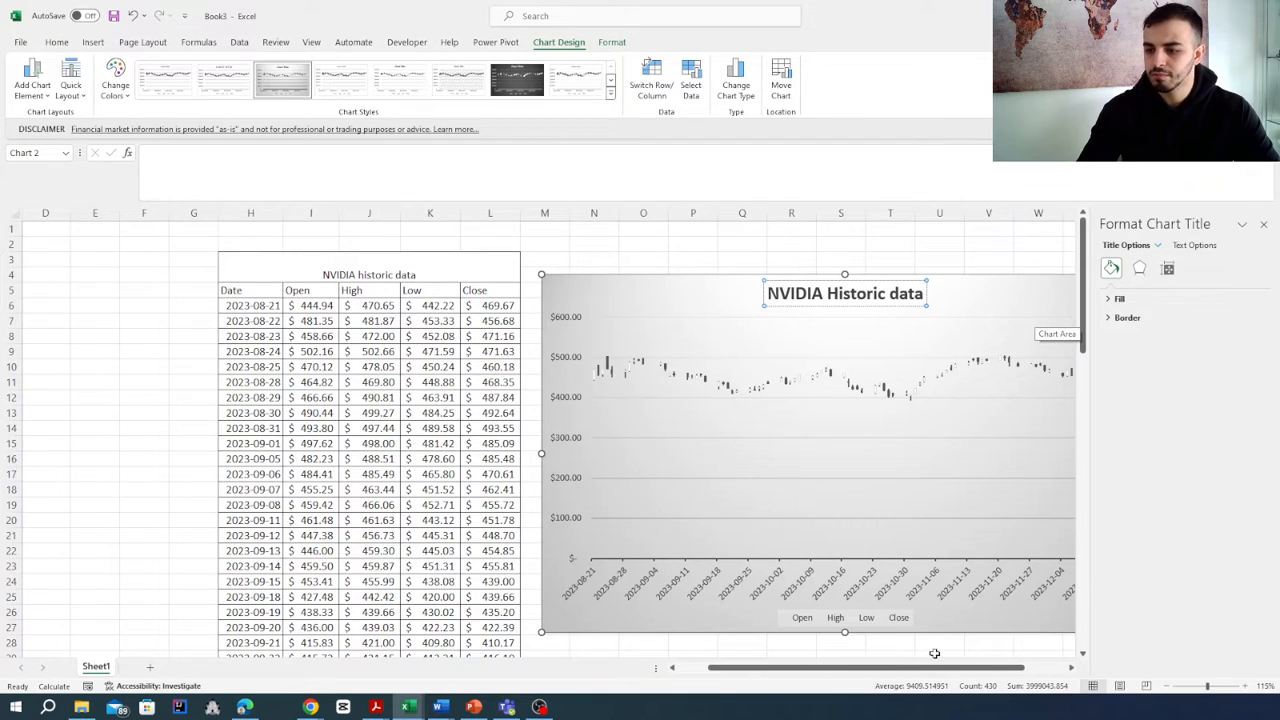
{"action": "left_click_drag", "start_coordinate": [837, 668], "coordinate": [872, 668]}
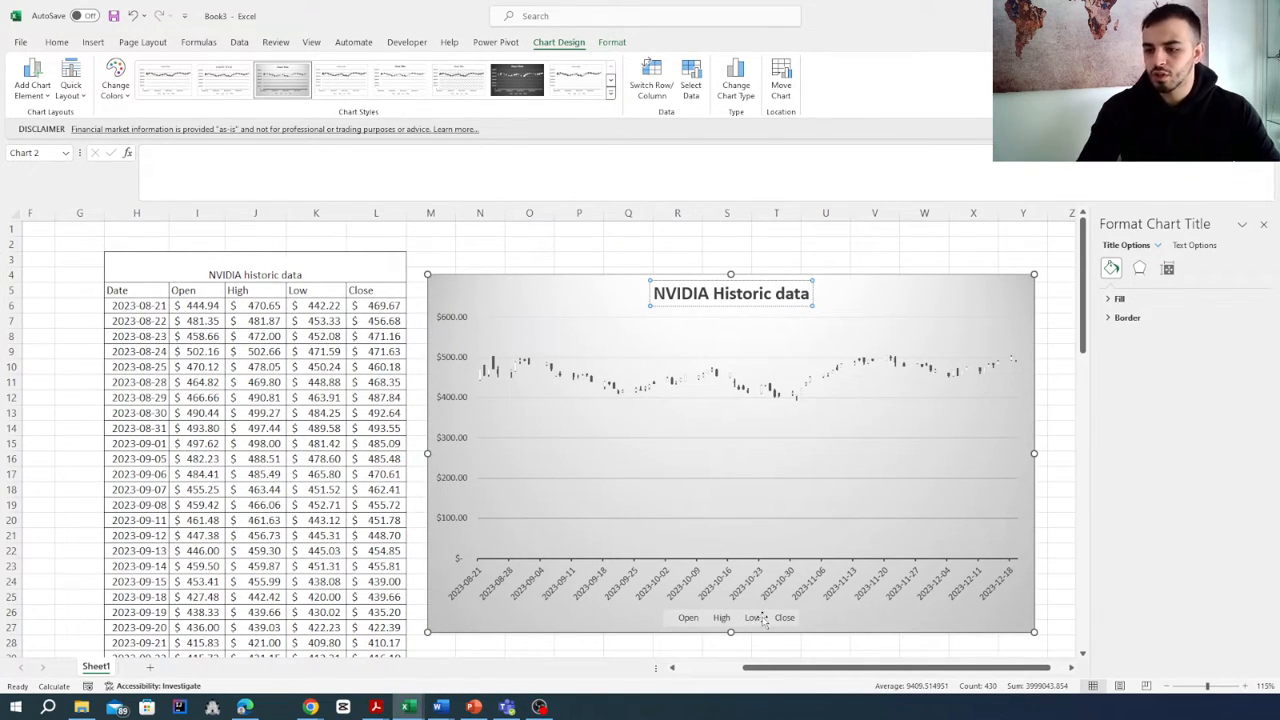
{"action": "left_click", "coordinate": [1039, 260]}
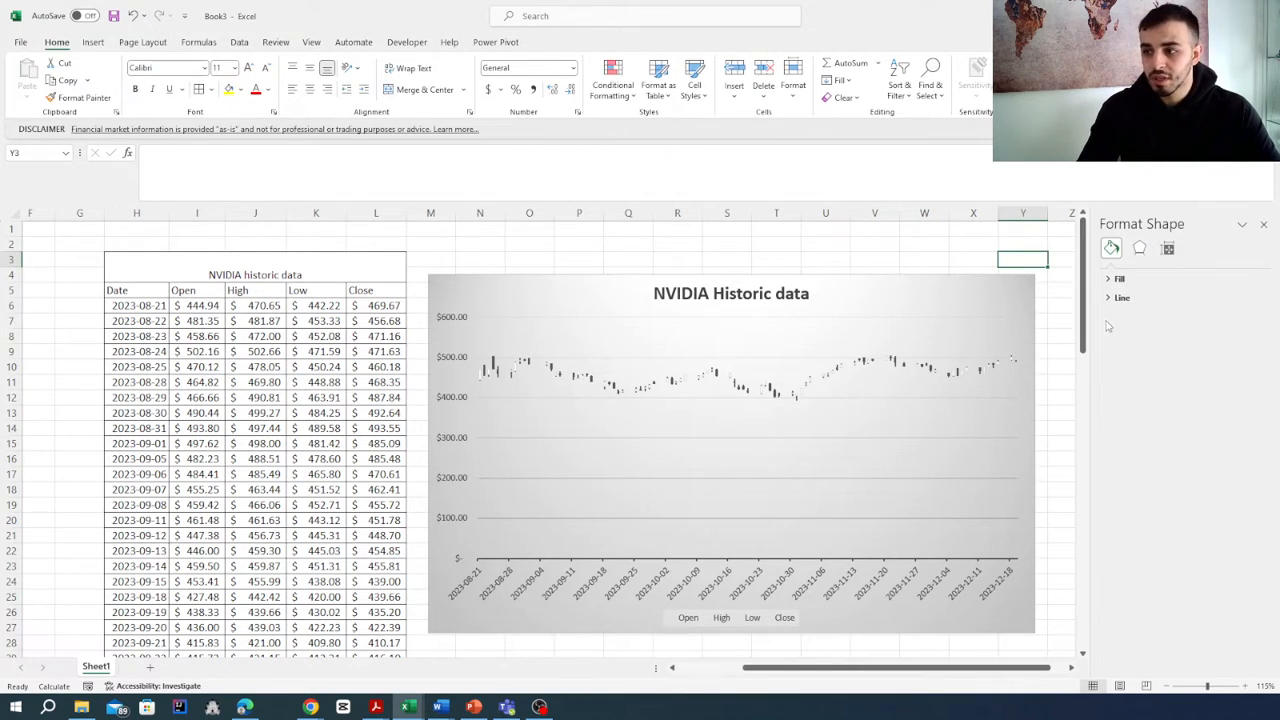
{"action": "left_click", "coordinate": [1265, 224]}
- Browse the stock chart's alternative styles, then clear and re-select all series in the chart filters
{"action": "left_click", "coordinate": [1019, 307]}
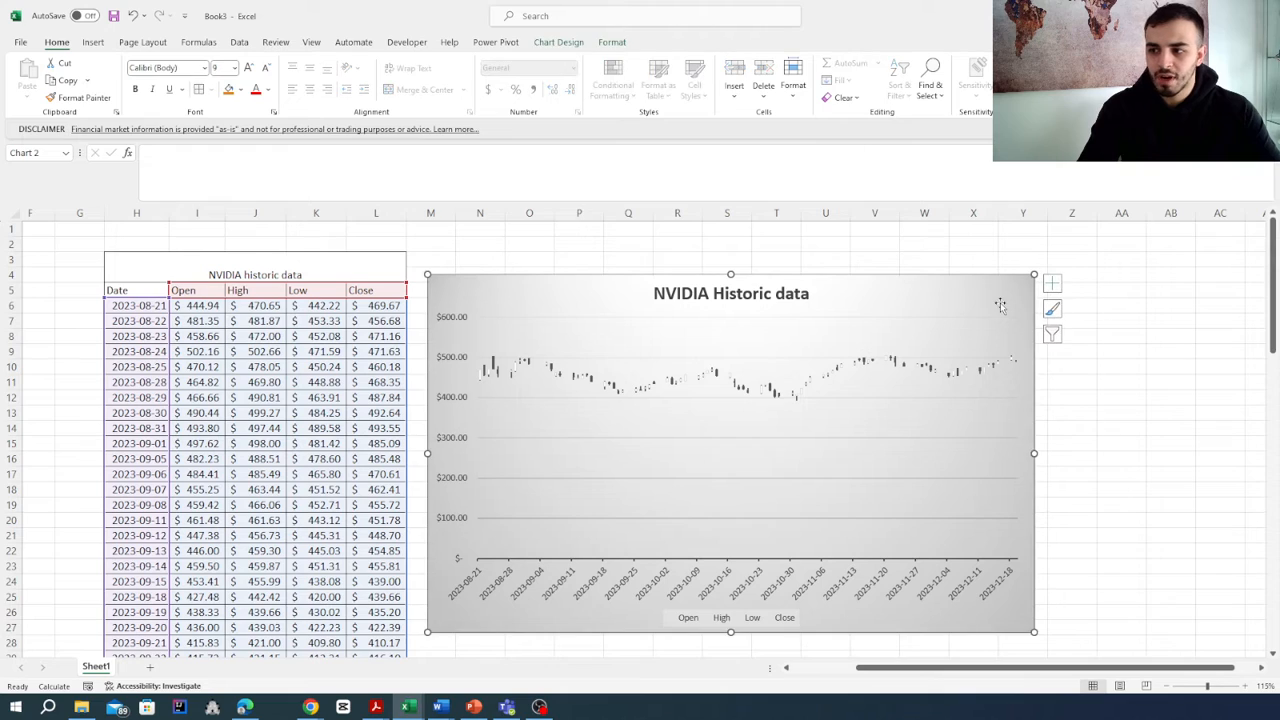
{"action": "left_click", "coordinate": [1055, 312]}
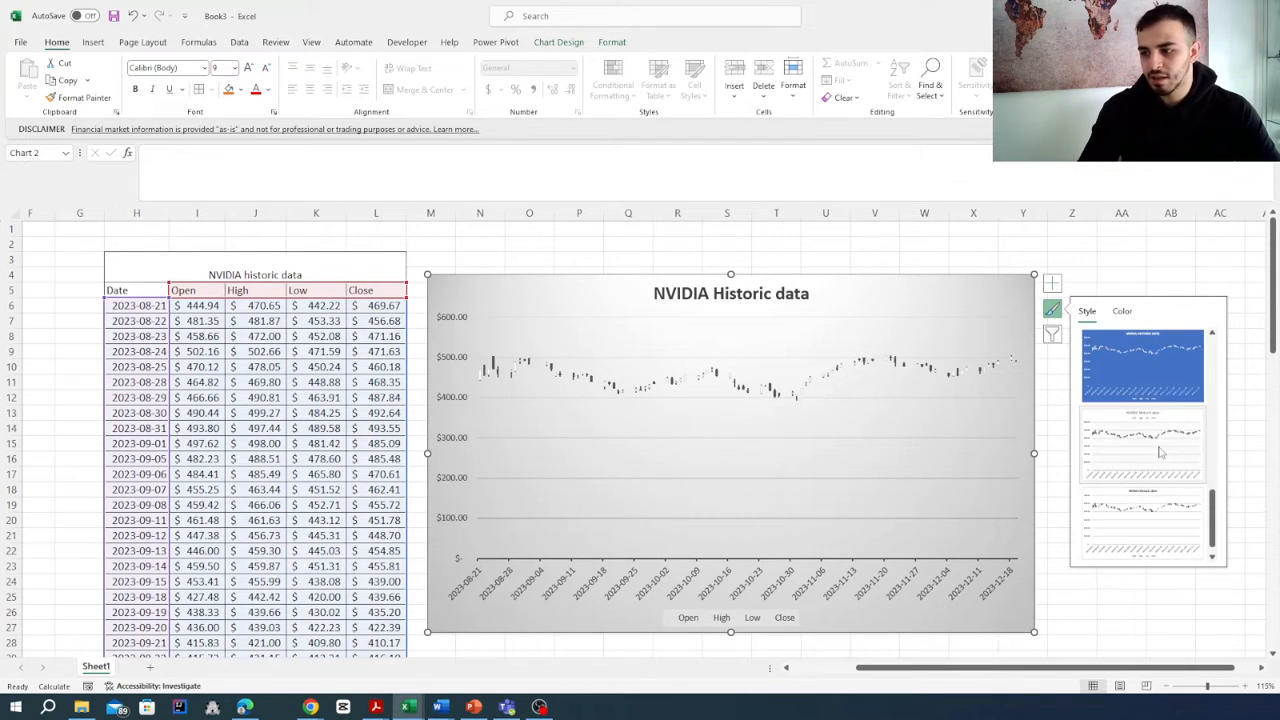
{"action": "left_click", "coordinate": [1053, 336]}
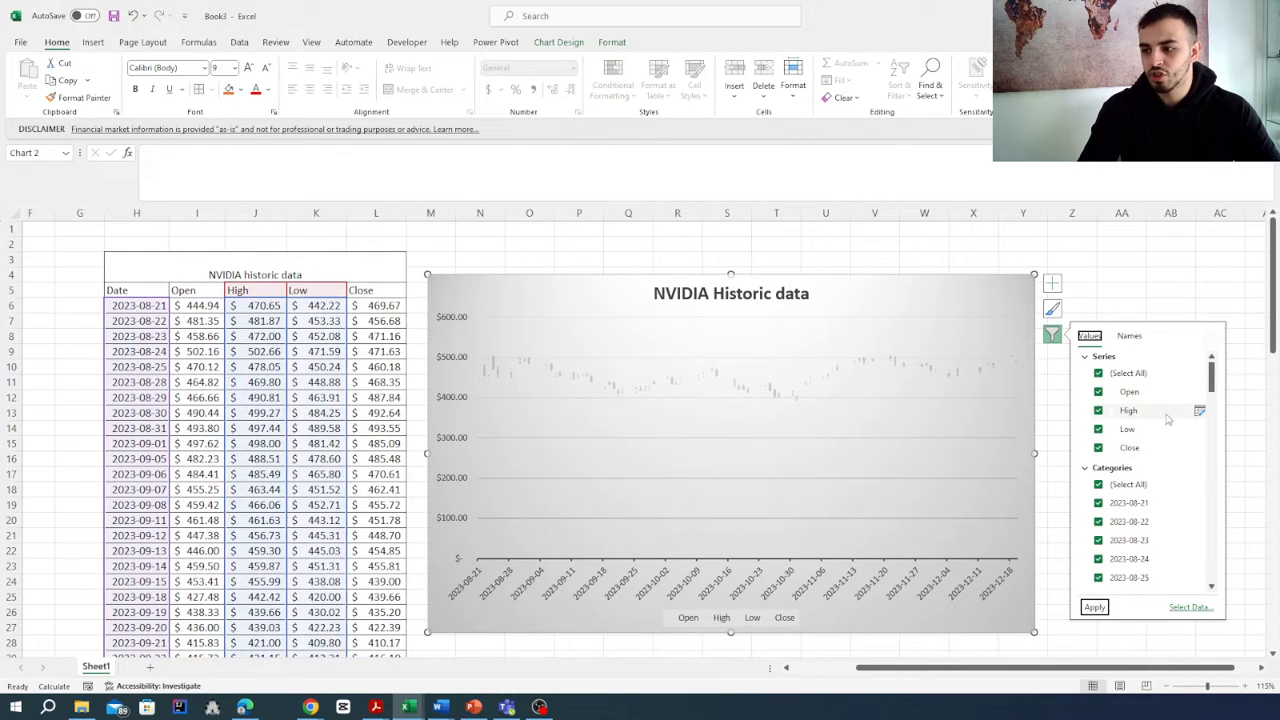
{"action": "left_click", "coordinate": [1099, 374]}
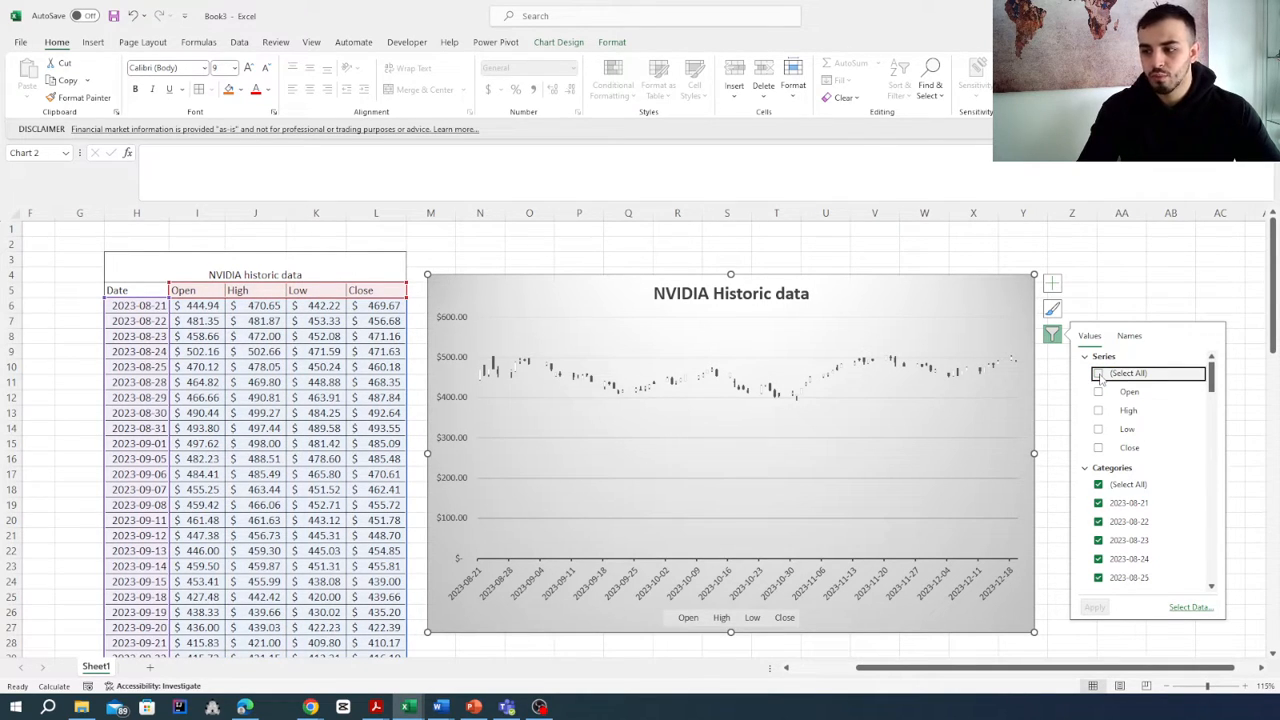
{"action": "left_click", "coordinate": [1099, 374]}
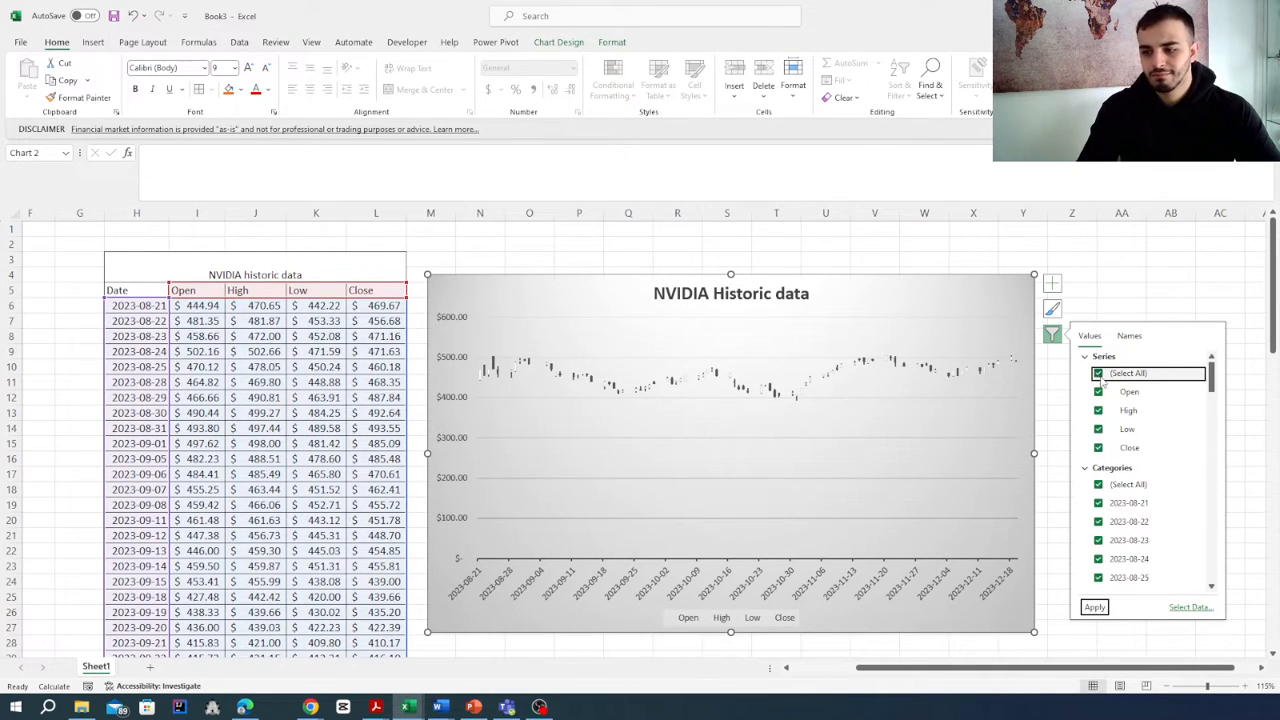
- Exclude the Close, Low, High and Open series one by one in the chart filters, then include all four again and apply
{"action": "left_click", "coordinate": [1099, 448]}
{"action": "left_click", "coordinate": [1099, 429]}
{"action": "left_click", "coordinate": [1099, 410]}
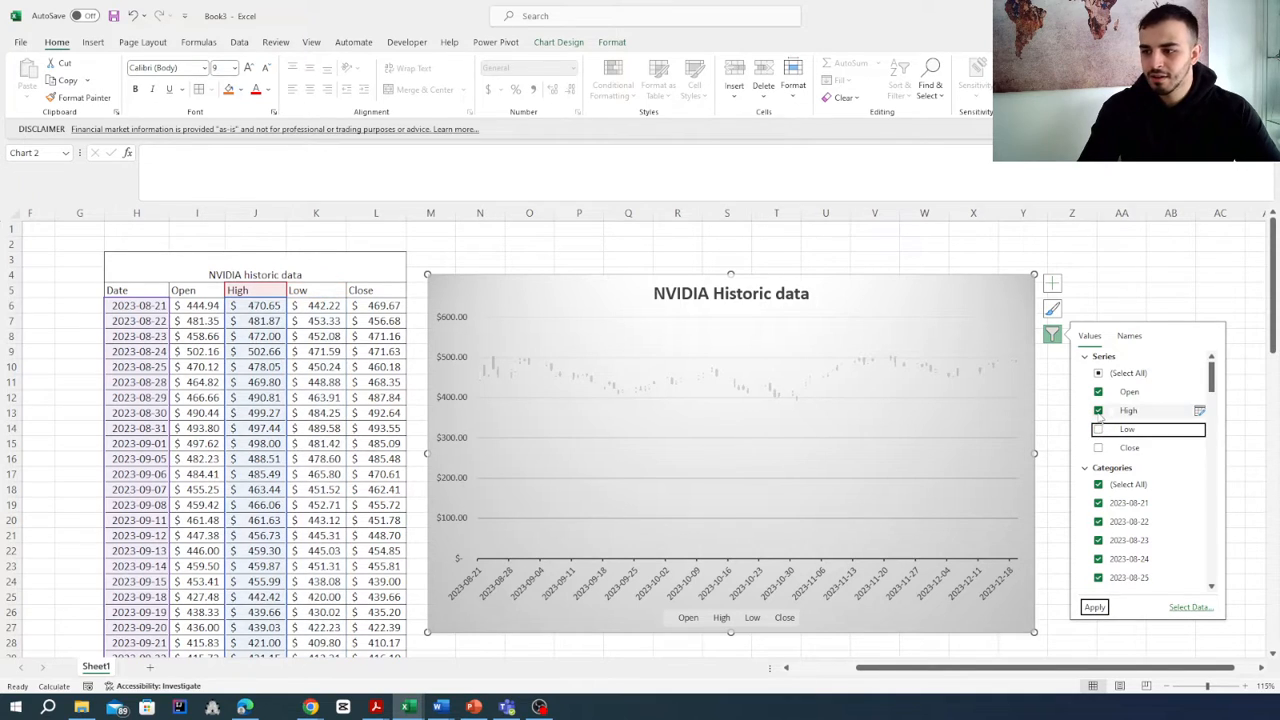
{"action": "left_click", "coordinate": [1099, 392]}
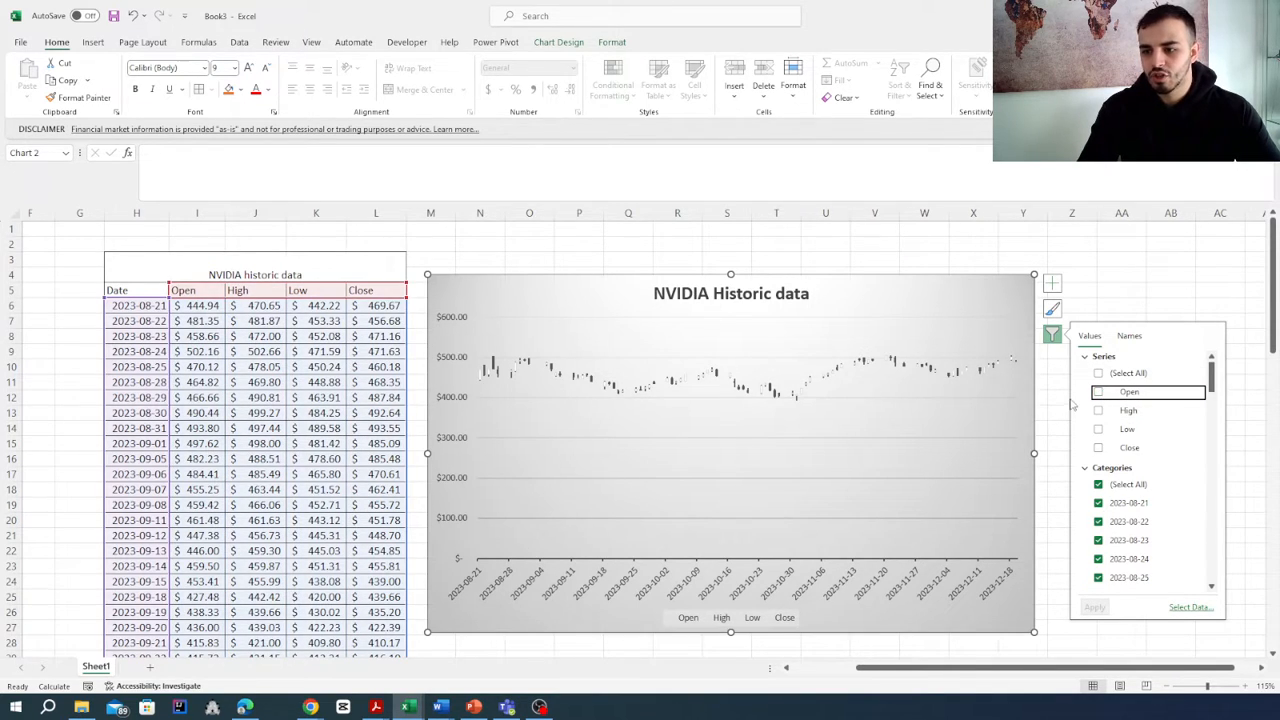
{"action": "left_click", "coordinate": [1098, 391]}
{"action": "left_click", "coordinate": [1098, 410]}
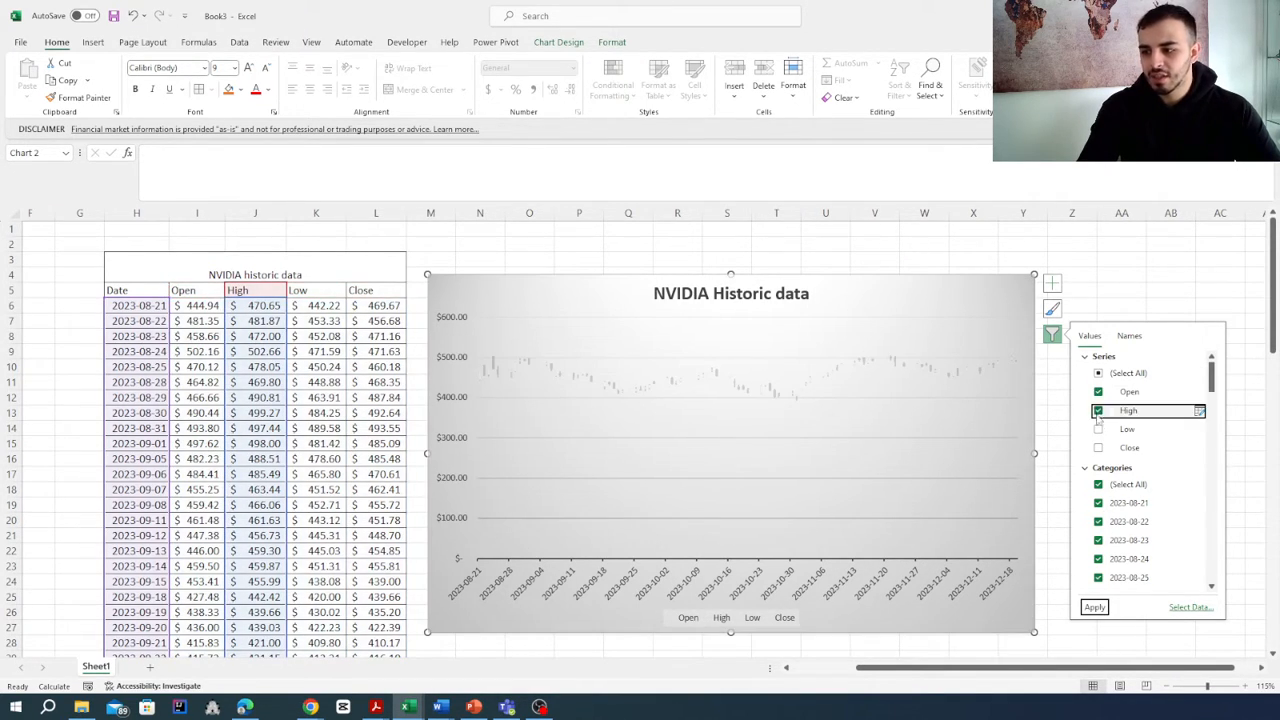
{"action": "left_click", "coordinate": [1098, 429]}
{"action": "left_click", "coordinate": [1098, 447]}
{"action": "left_click", "coordinate": [1094, 607]}
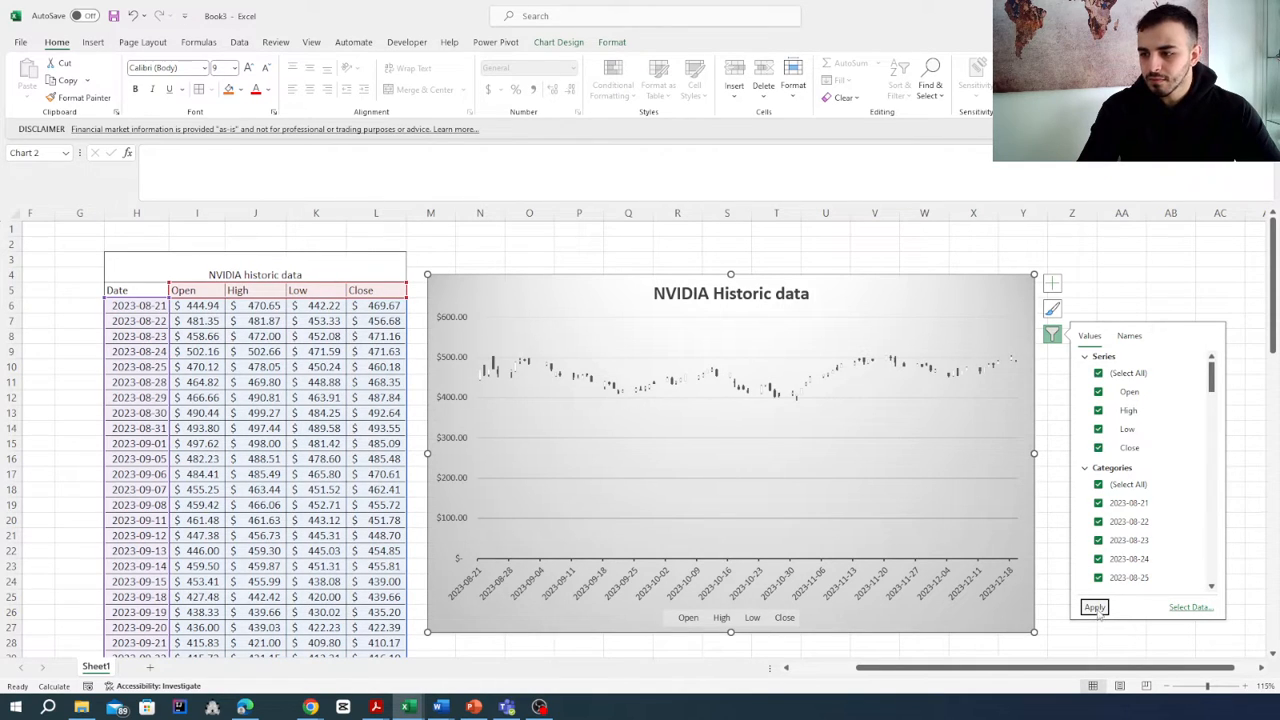
- Exclude and re-include the 2023-11-20 category in the chart filters, then view the series and category name options
{"action": "scroll", "coordinate": [1138, 484], "scroll_direction": "down", "scroll_amount": 2}
{"action": "scroll", "coordinate": [1138, 484], "scroll_direction": "down", "scroll_amount": 15}
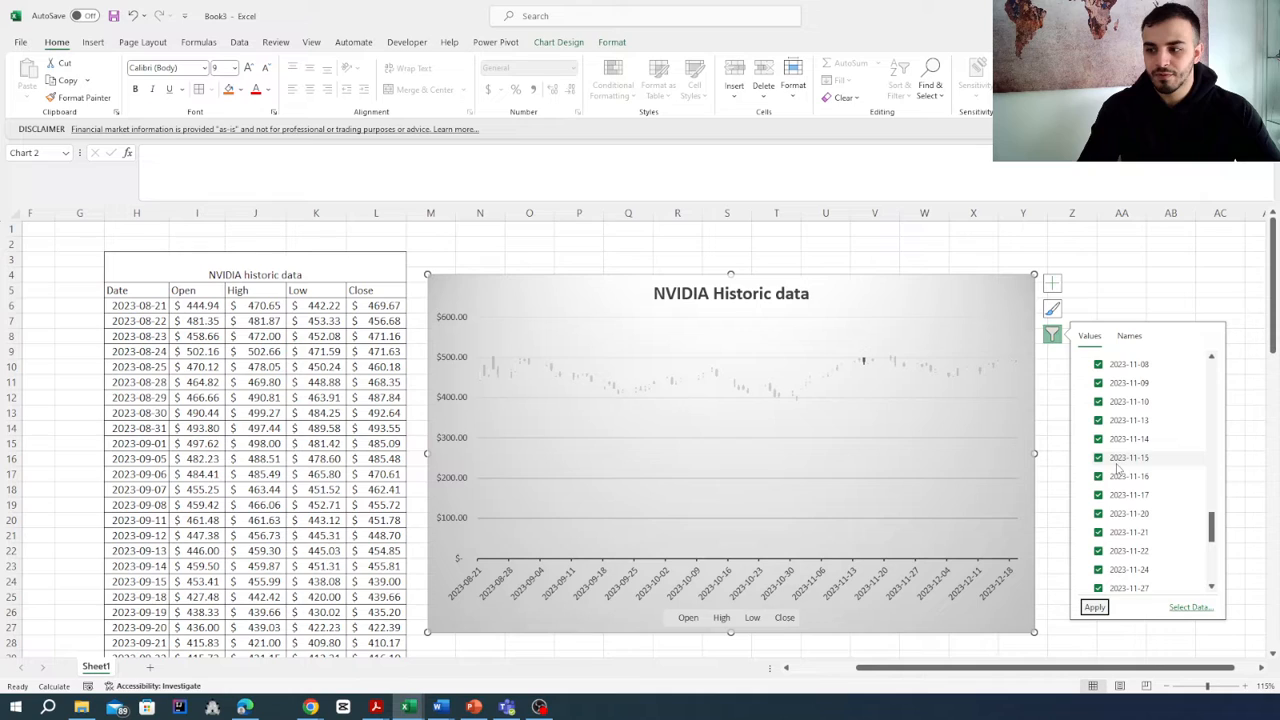
{"action": "left_click", "coordinate": [1099, 514]}
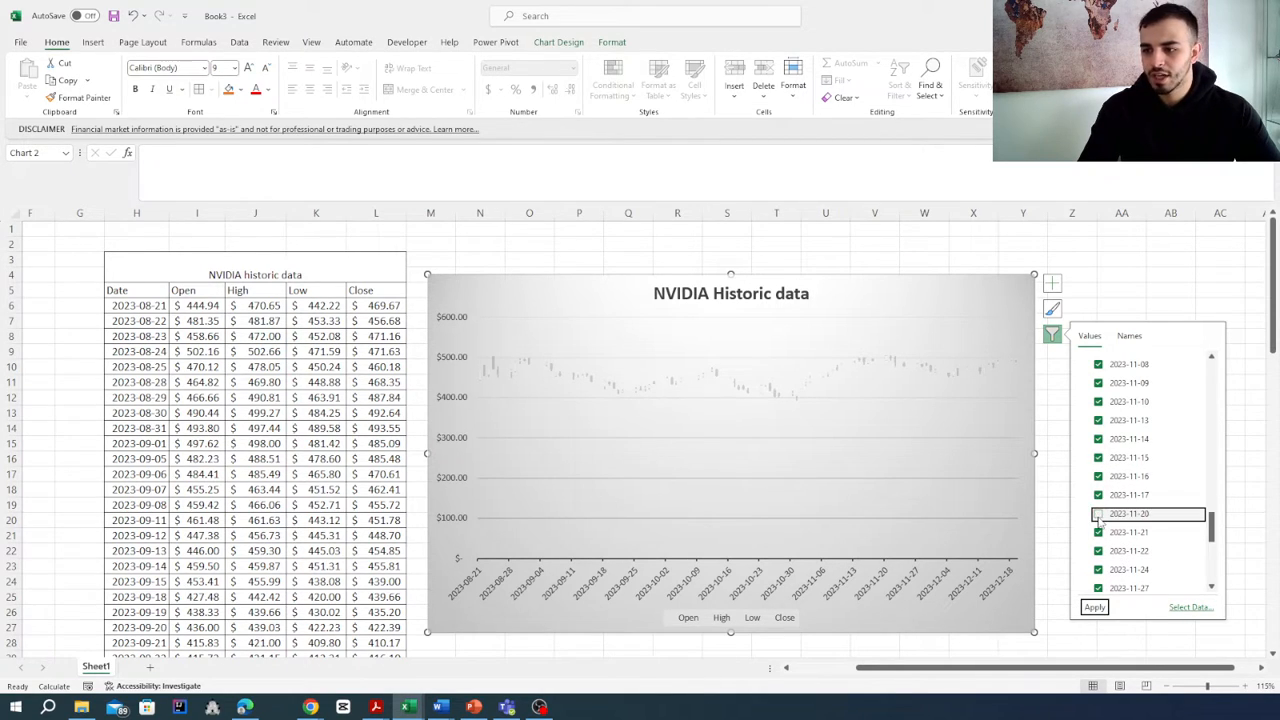
{"action": "left_click", "coordinate": [1099, 514]}
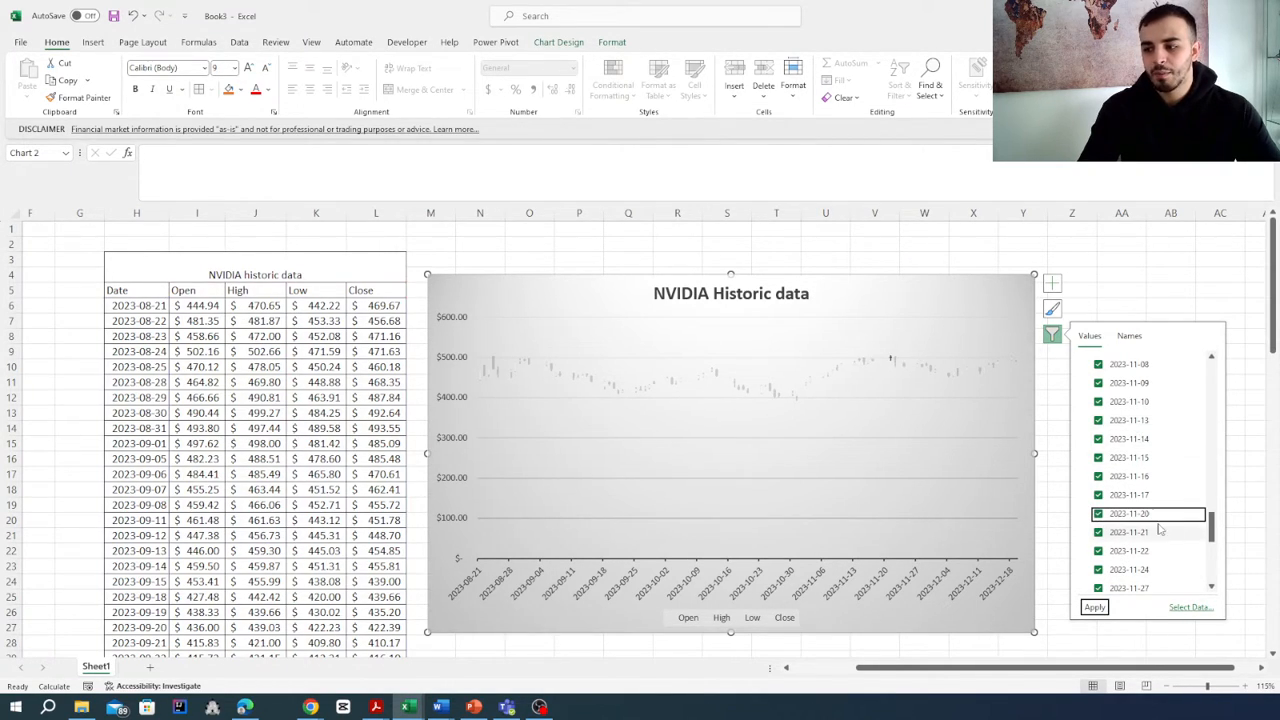
{"action": "scroll", "coordinate": [1160, 530], "scroll_direction": "up", "scroll_amount": 10}
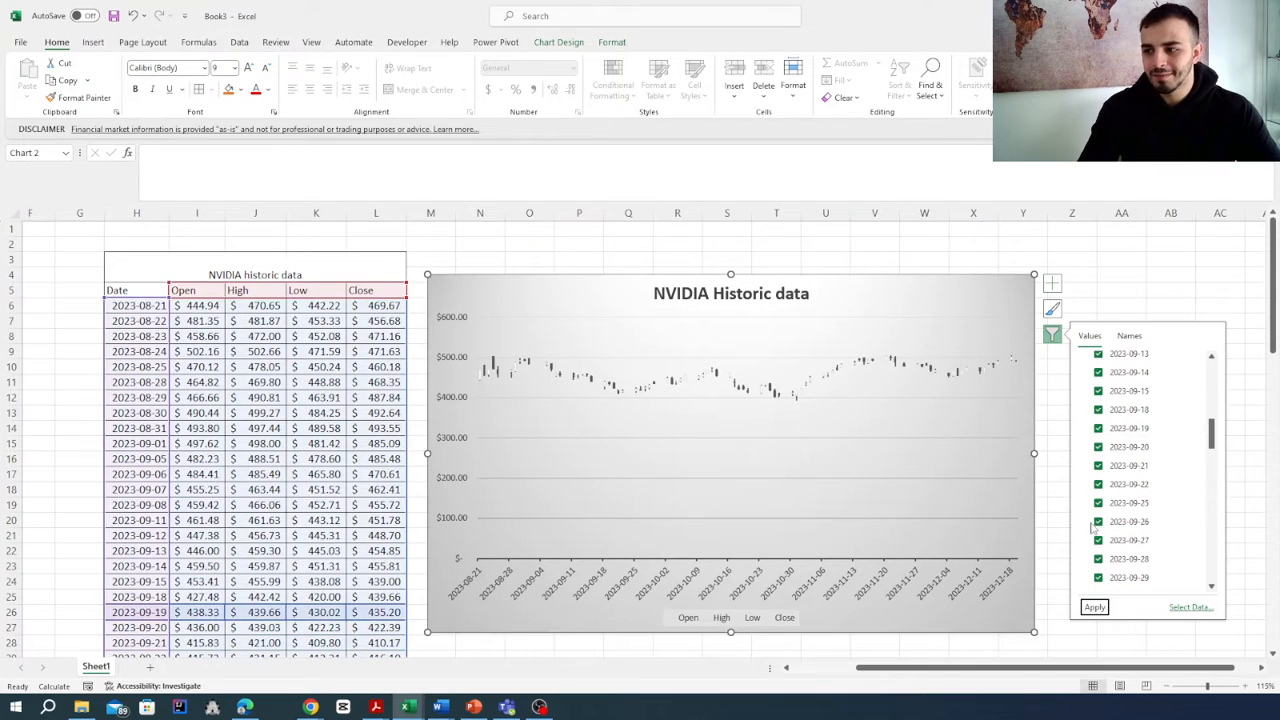
{"action": "scroll", "coordinate": [1150, 450], "scroll_direction": "up", "scroll_amount": 5}
{"action": "left_click", "coordinate": [1128, 336]}
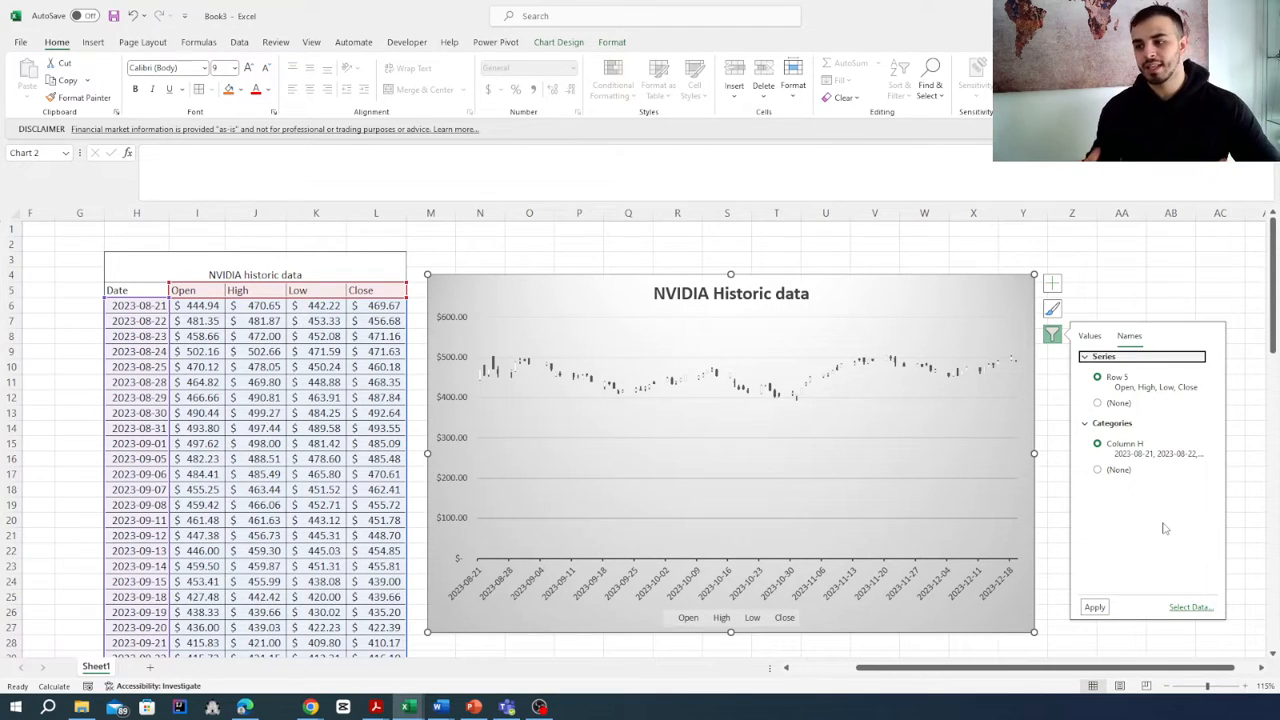
- Try axis titles, data labels and a data table on the stock chart, removing each again, and deselect the chart
{"action": "left_click", "coordinate": [1053, 286]}
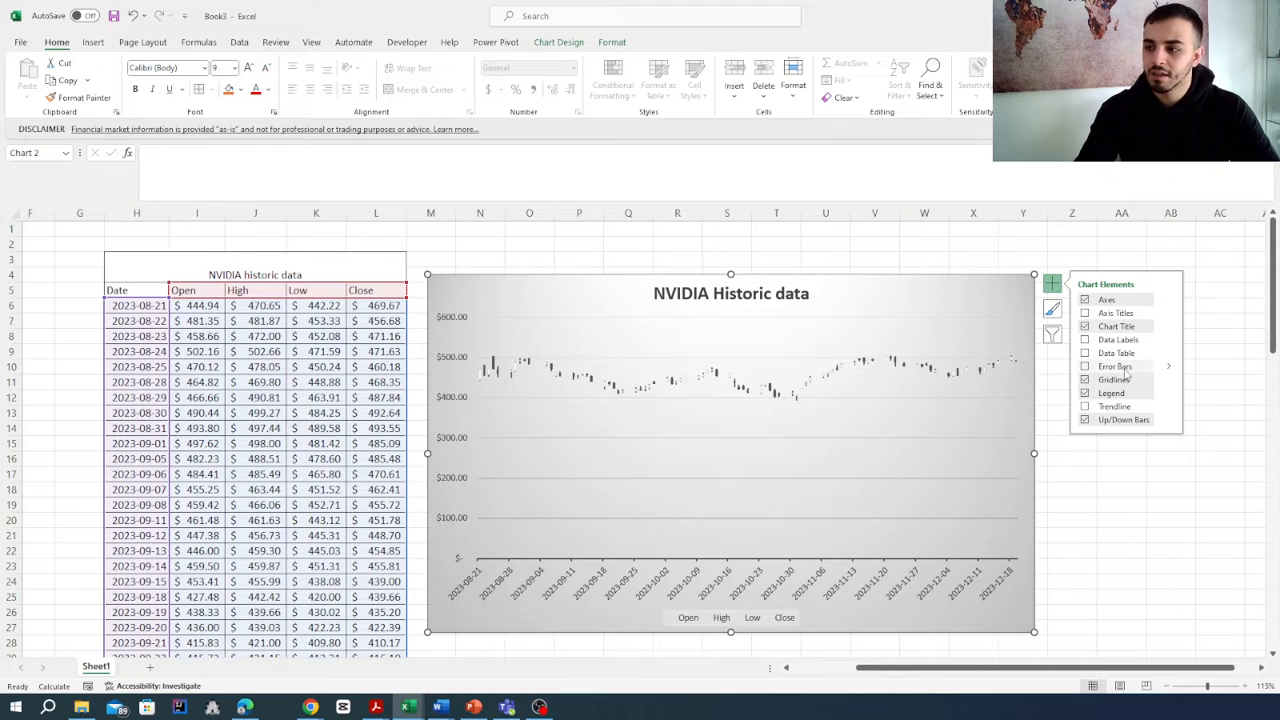
{"action": "left_click", "coordinate": [1084, 314]}
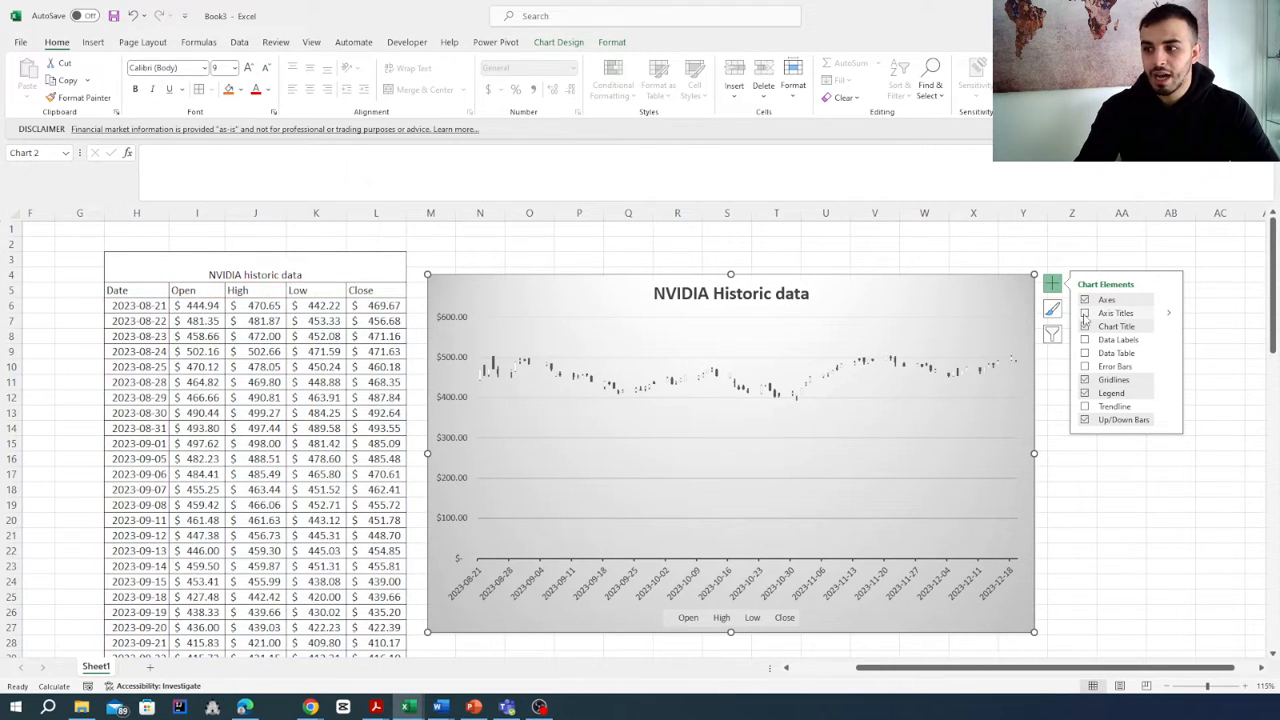
{"action": "left_click", "coordinate": [1084, 314]}
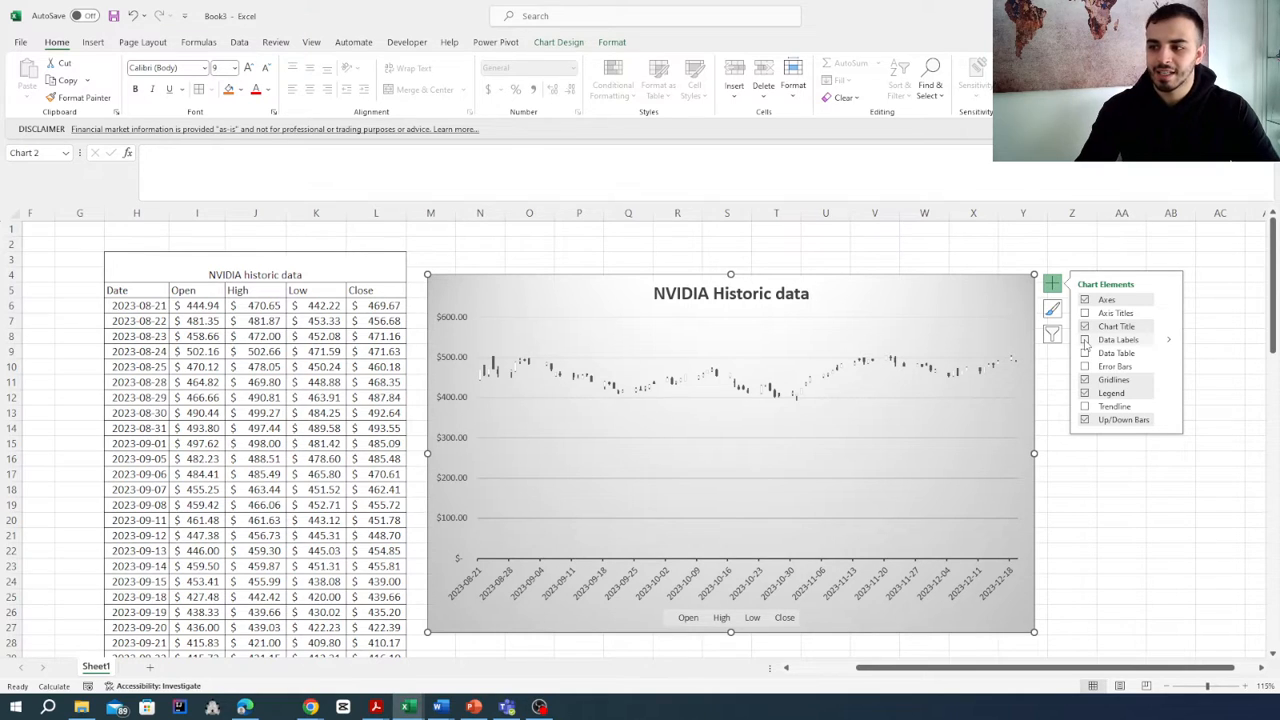
{"action": "left_click", "coordinate": [1085, 340]}
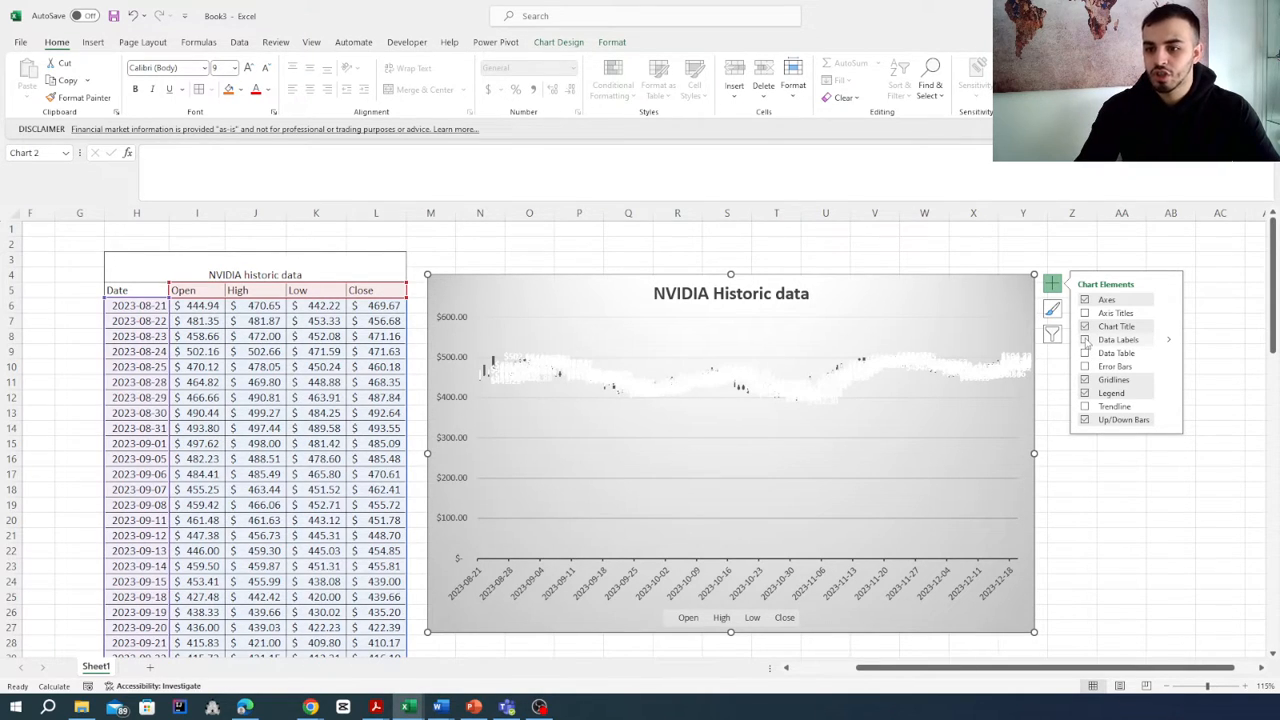
{"action": "left_click", "coordinate": [1085, 340]}
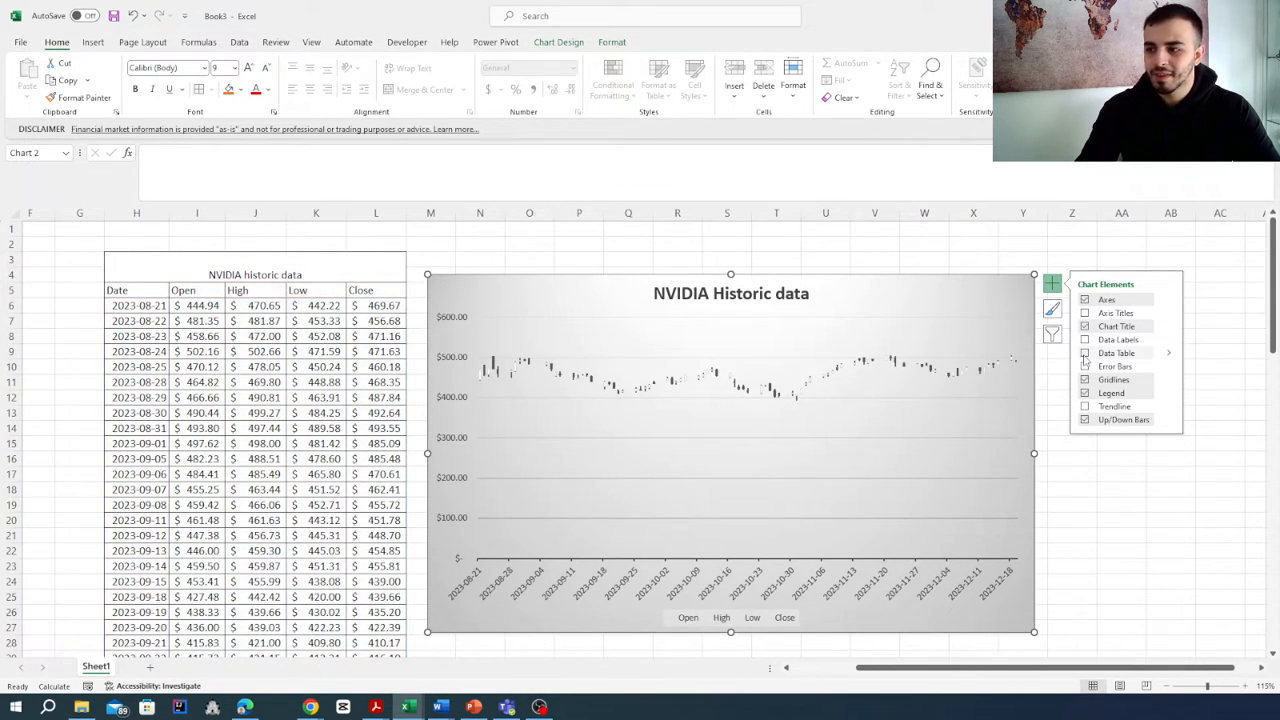
{"action": "left_click", "coordinate": [1085, 354]}
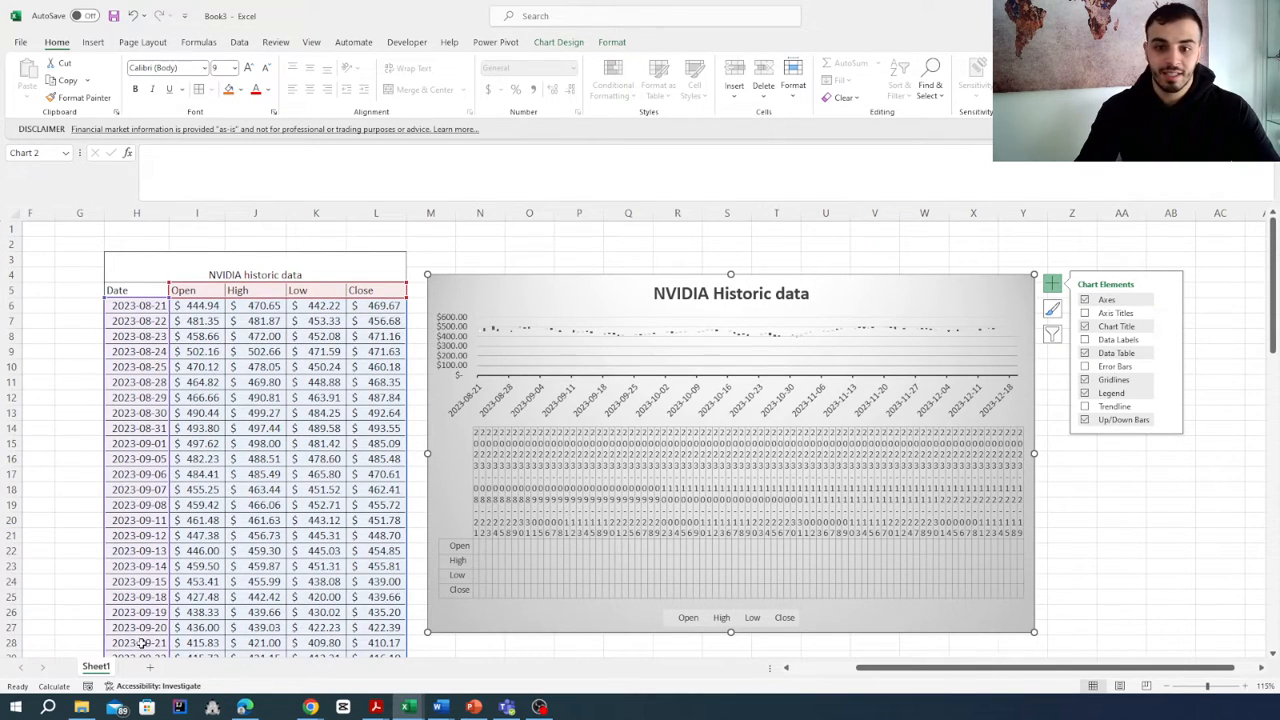
{"action": "left_click", "coordinate": [1085, 353]}
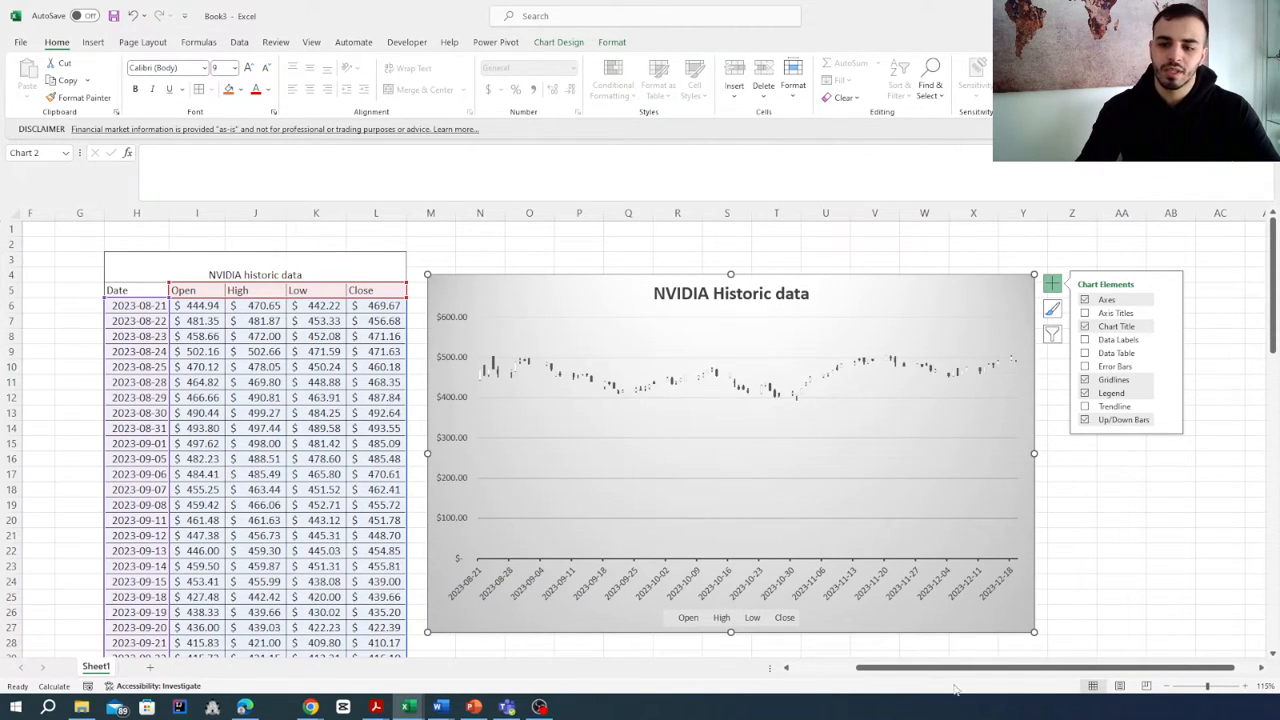
{"action": "left_click", "coordinate": [1157, 491]}
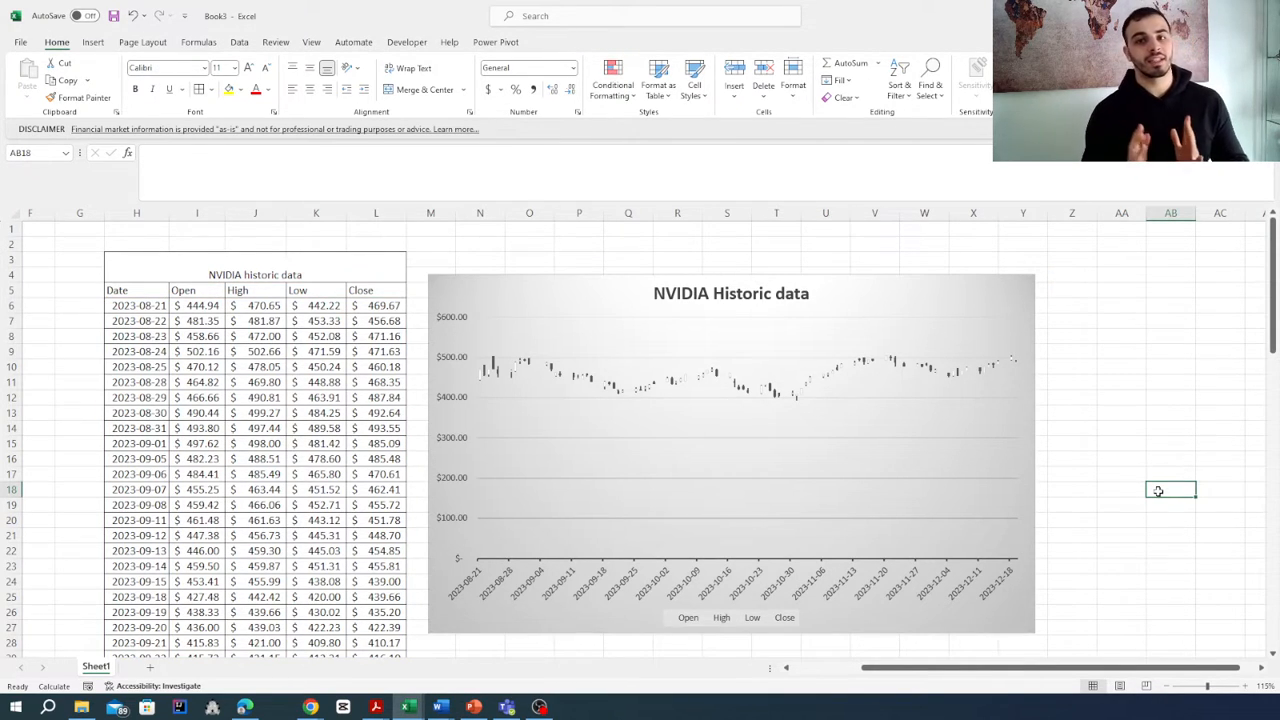